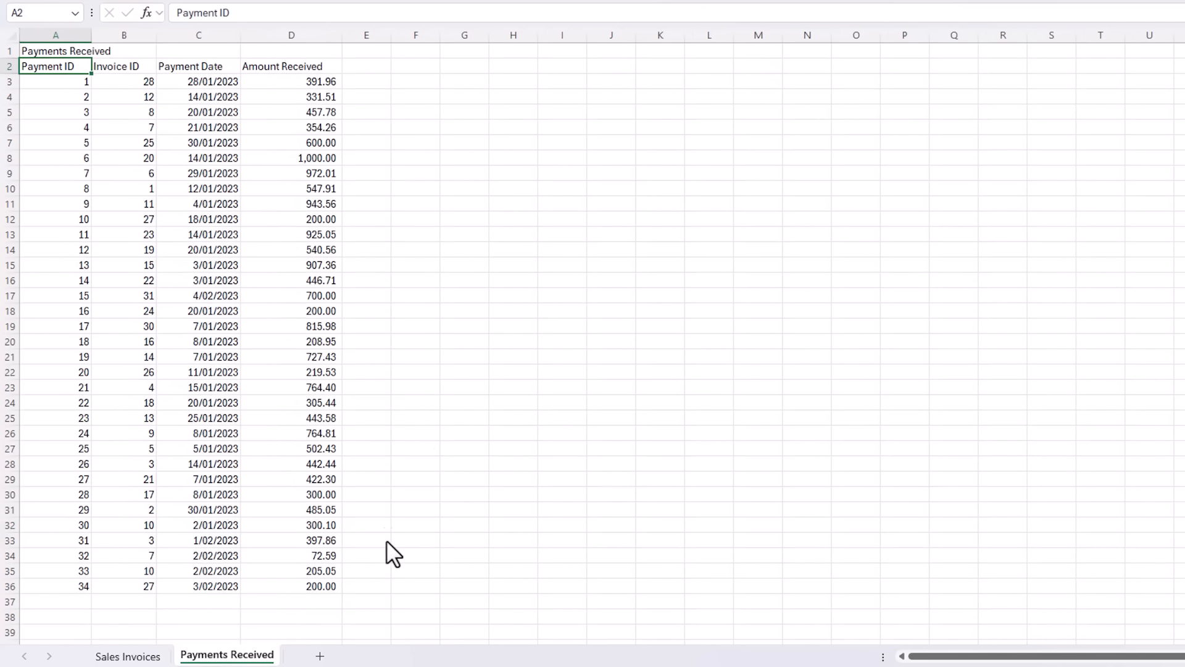
- Check the last payment record on the Payments Received sheet
{"action": "key", "text": "ctrl+Down"}
{"action": "key", "text": "ctrl+shift+Right"}
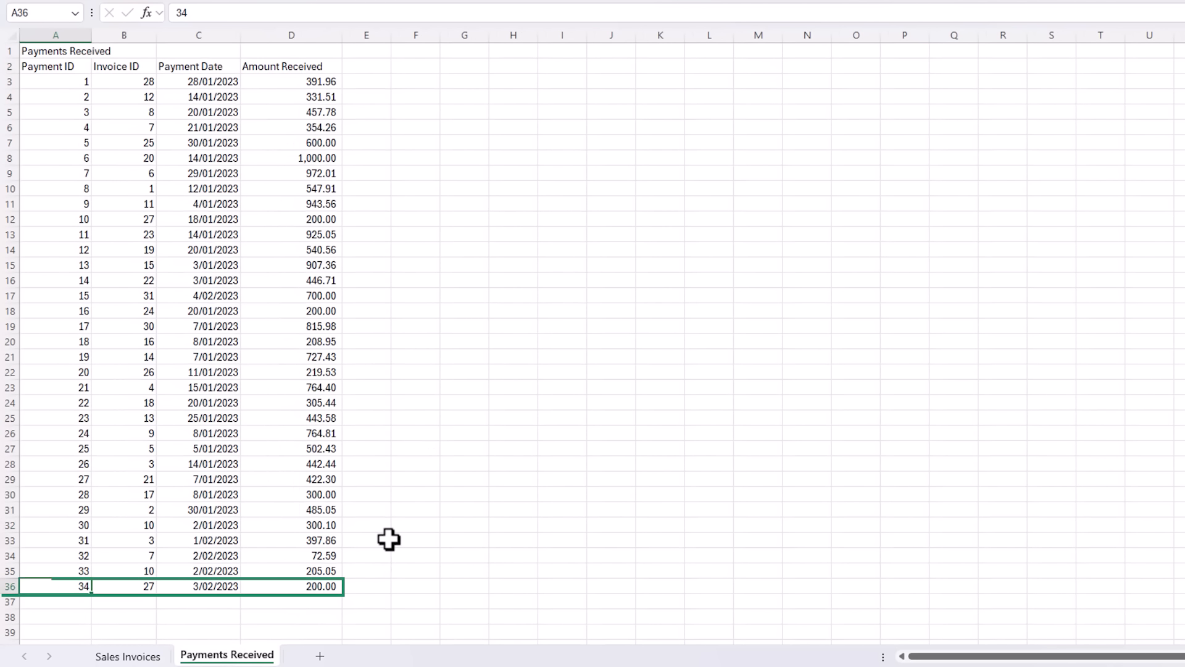
{"action": "key", "text": "ctrl+shift+Left"}
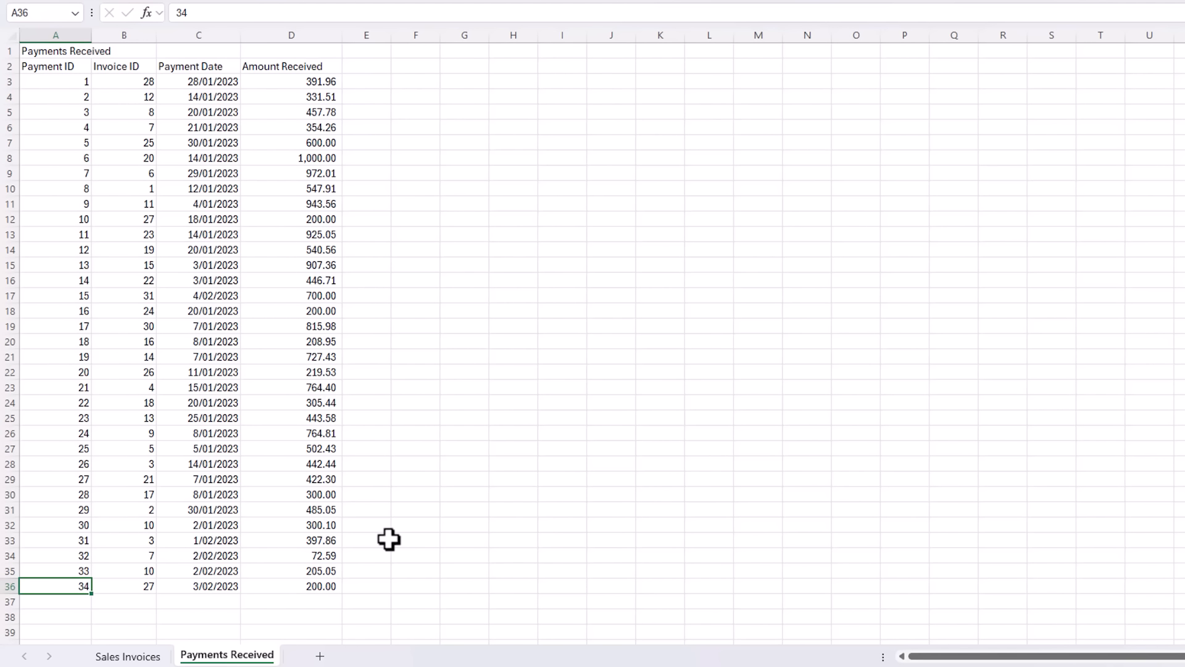
- Convert the range A2:D32 on the Sales Invoices sheet into a table with headers and name it Sales
{"action": "left_click", "coordinate": [108, 656]}
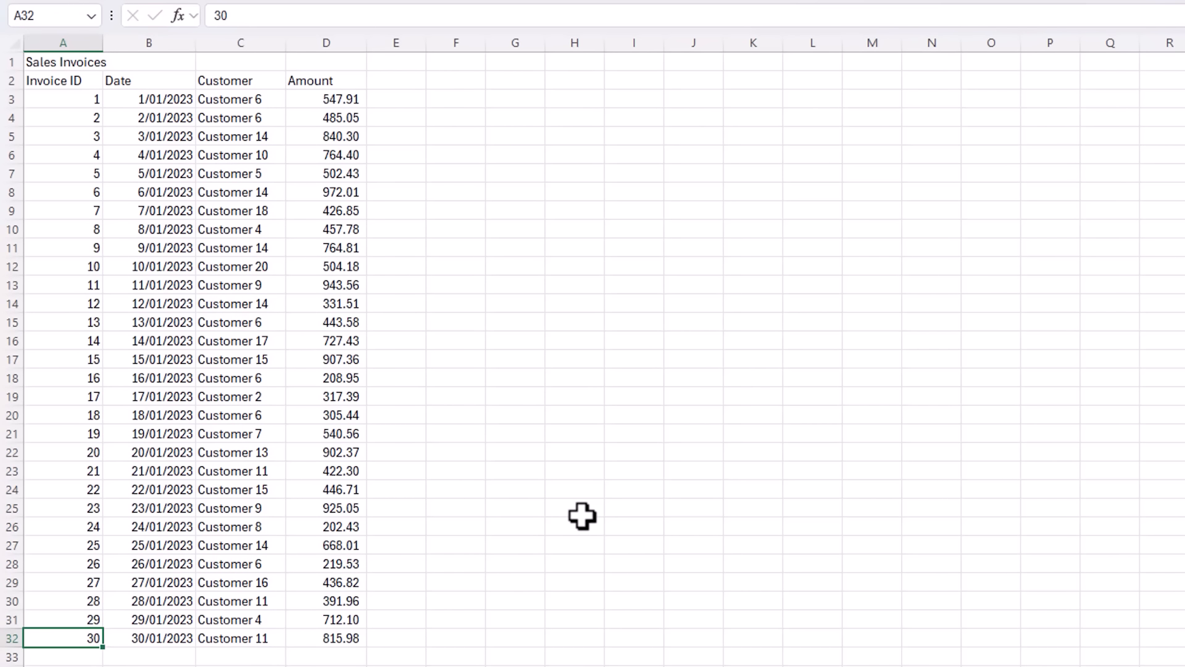
{"action": "key", "text": "ctrl+Up"}
{"action": "key", "text": "Down"}
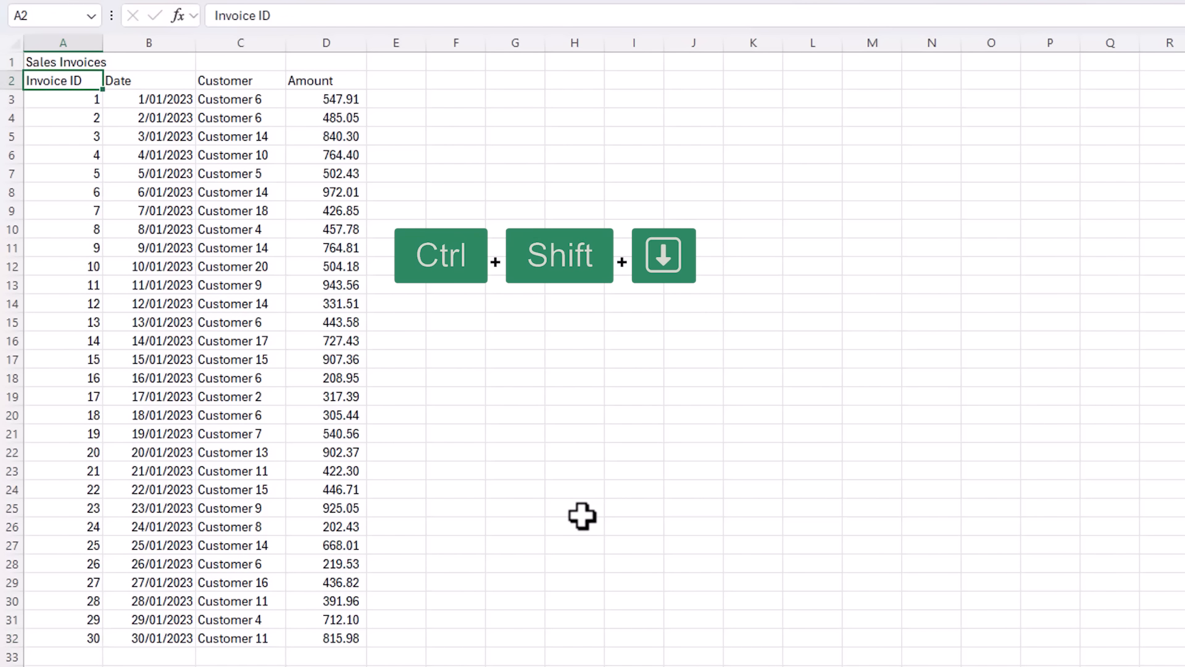
{"action": "key", "text": "ctrl+shift+Down"}
{"action": "key", "text": "ctrl+shift+Right"}
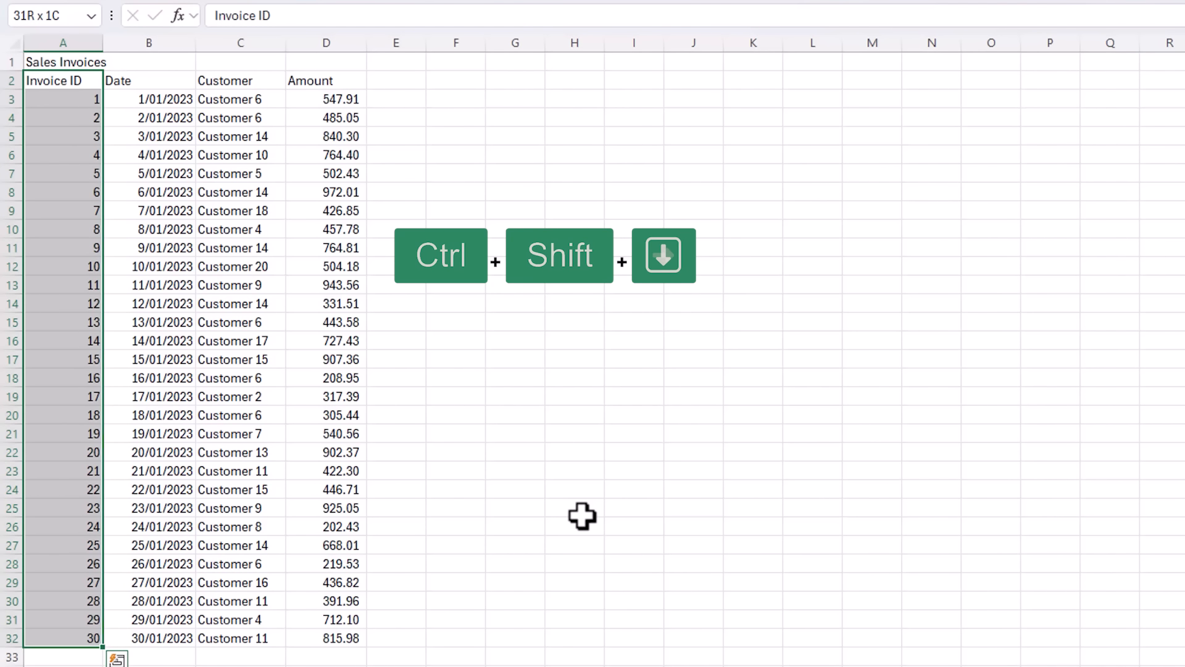
{"action": "key", "text": "ctrl+t"}
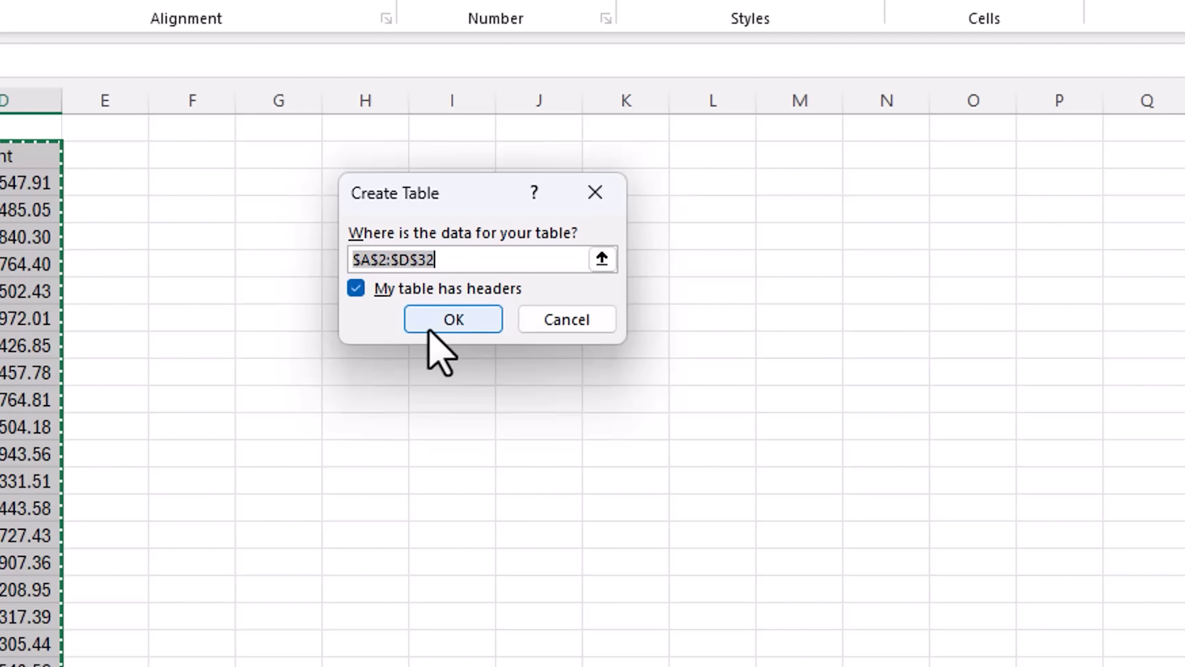
{"action": "left_click", "coordinate": [432, 333]}
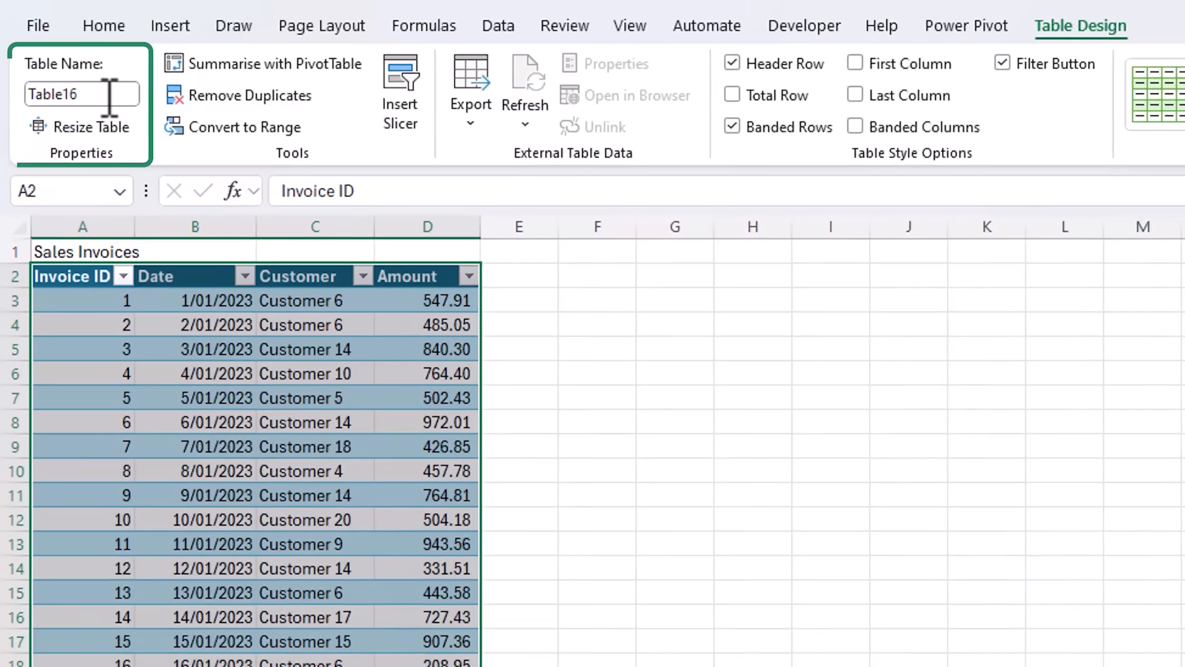
{"action": "left_click", "coordinate": [65, 63]}
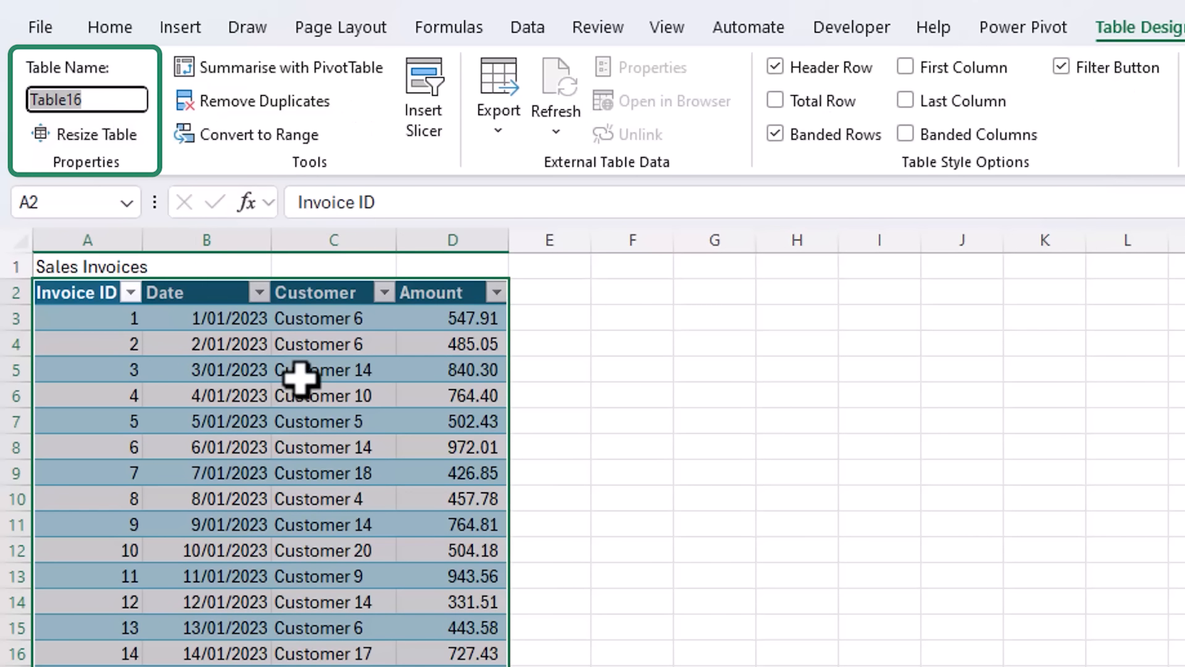
{"action": "type", "text": "Sales"}
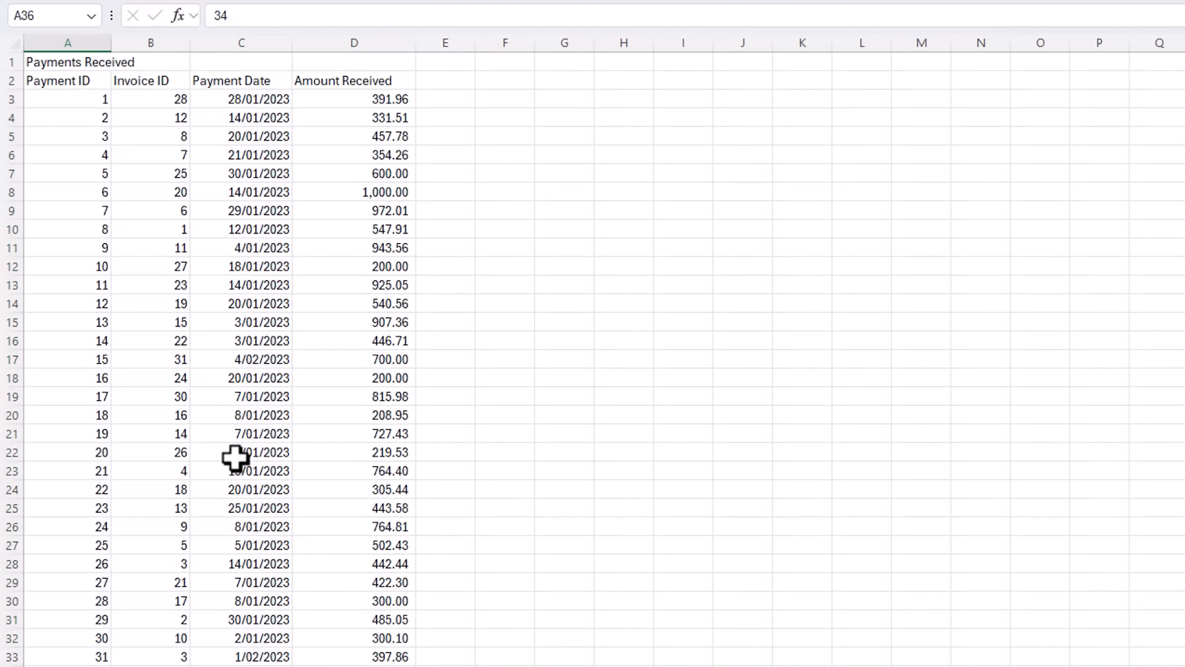
- Convert the range A2:D36 on the Payments Received sheet into a table with headers and name it Receipts
{"action": "key", "text": "ctrl+Up"}
{"action": "key", "text": "Down"}
{"action": "key", "text": "ctrl+shift+Down"}
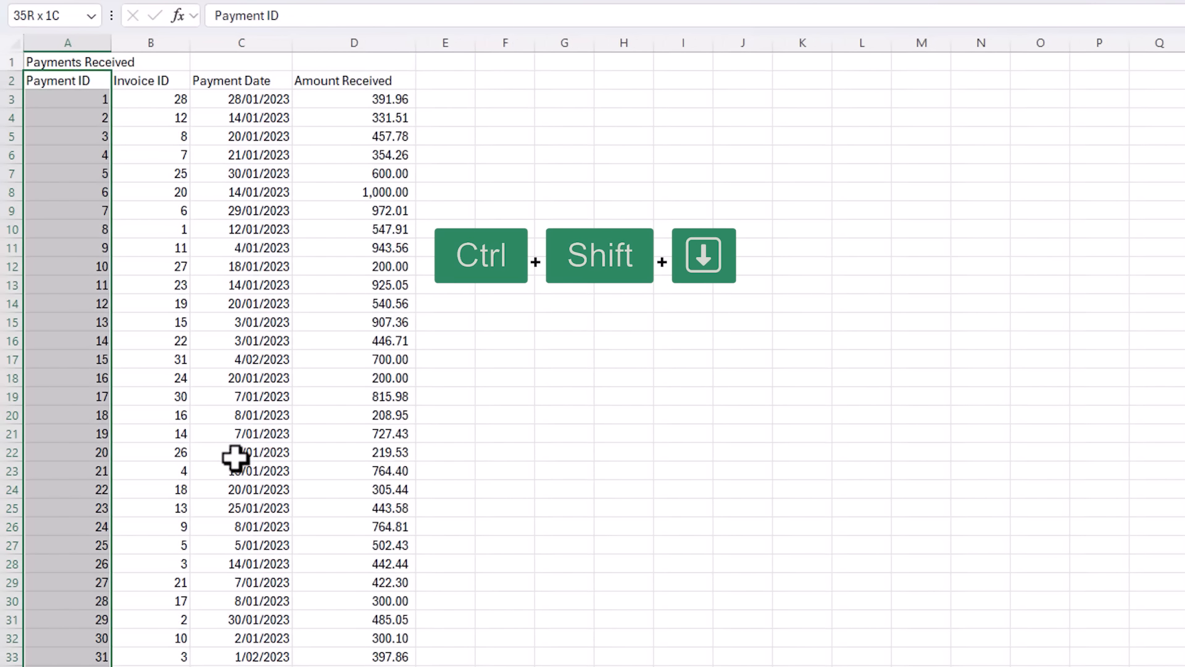
{"action": "key", "text": "ctrl+shift+Right"}
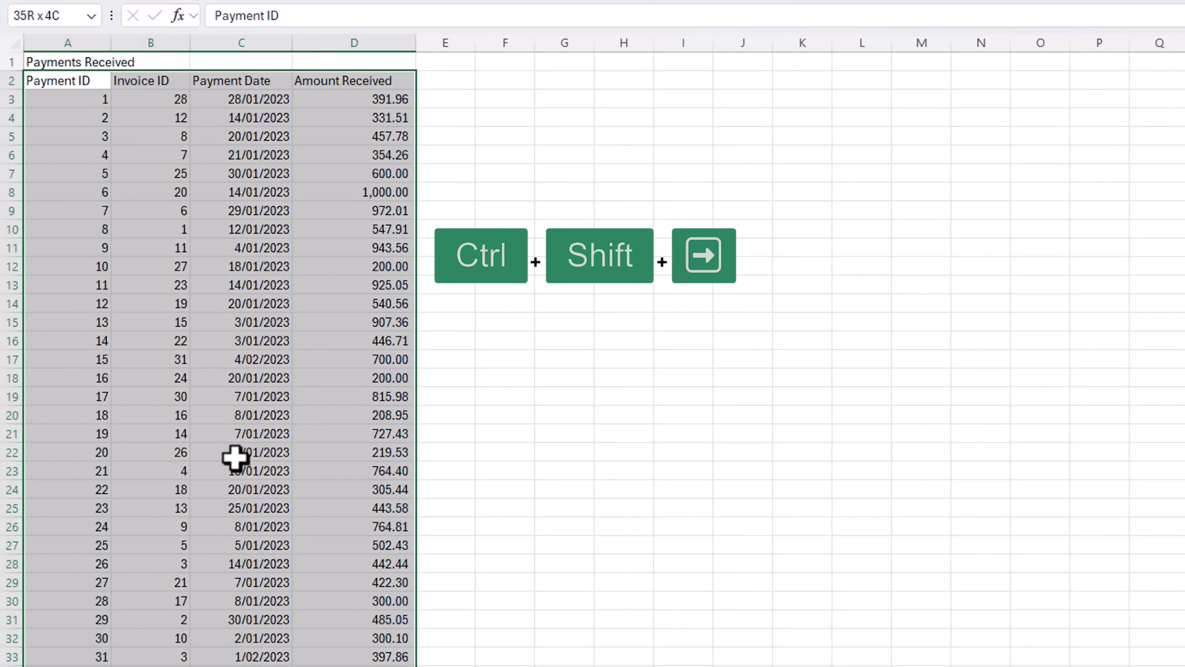
{"action": "key", "text": "ctrl+t"}
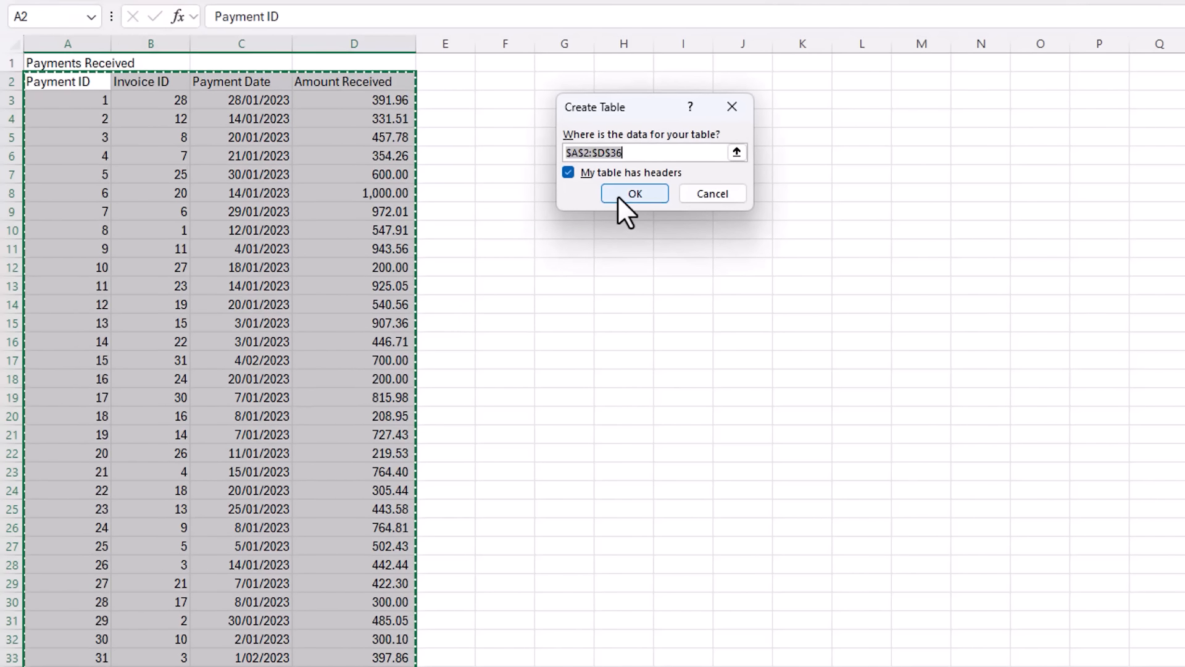
{"action": "left_click", "coordinate": [619, 197]}
{"action": "left_click", "coordinate": [82, 73]}
{"action": "type", "text": "Receipts"}
{"action": "key", "text": "Return"}
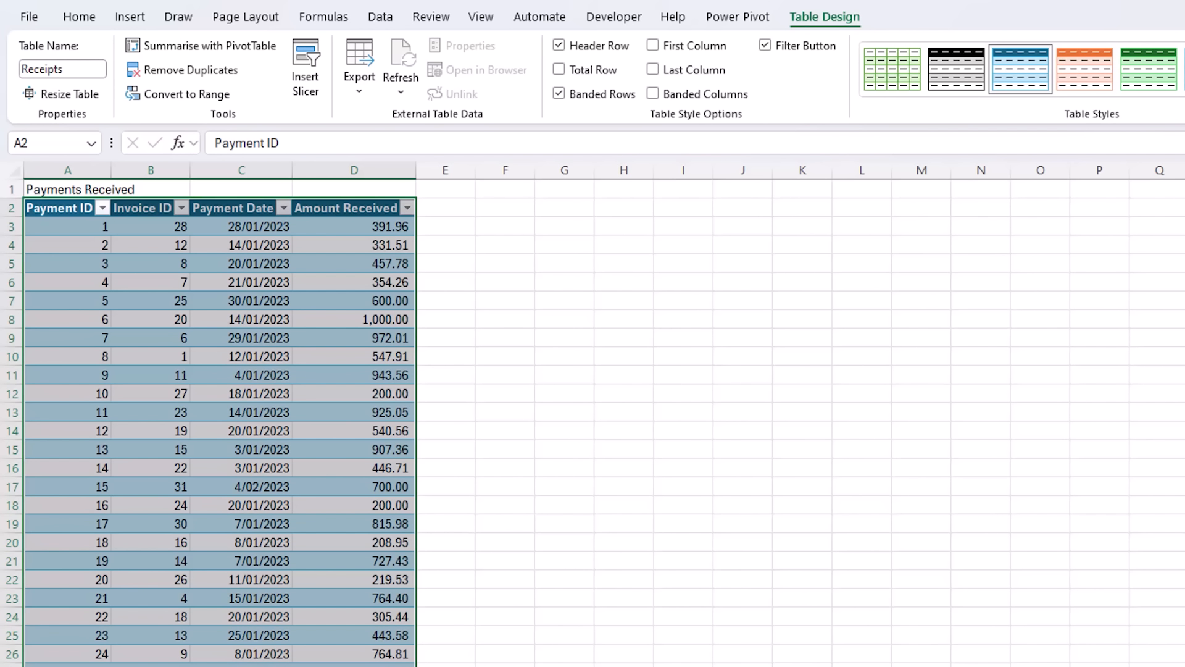
- Search the Office Add-ins store for "copilot" and close the store without adding anything
{"action": "left_click", "coordinate": [87, 24]}
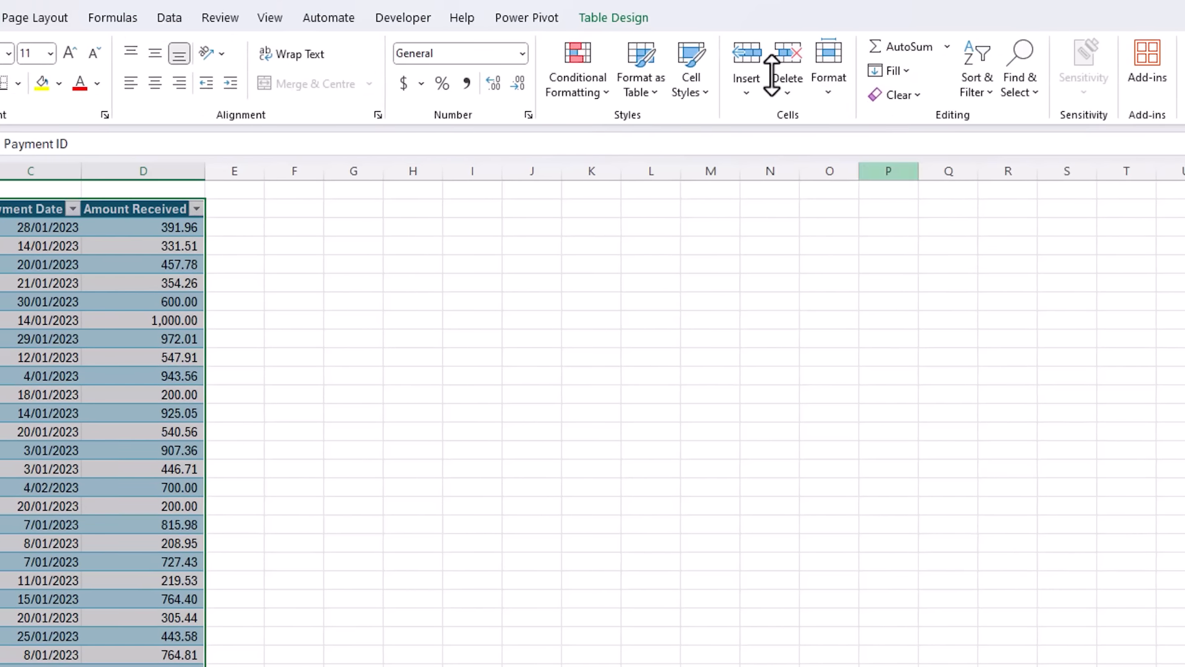
{"action": "left_click", "coordinate": [745, 102]}
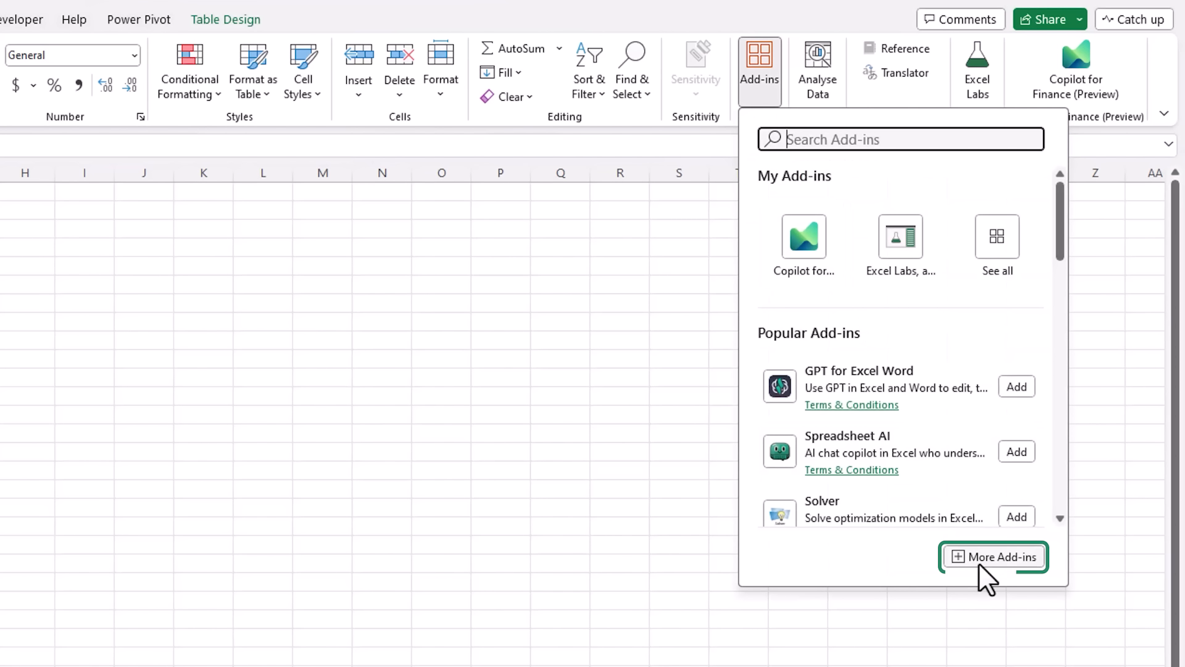
{"action": "left_click", "coordinate": [995, 556]}
{"action": "left_click", "coordinate": [78, 202]}
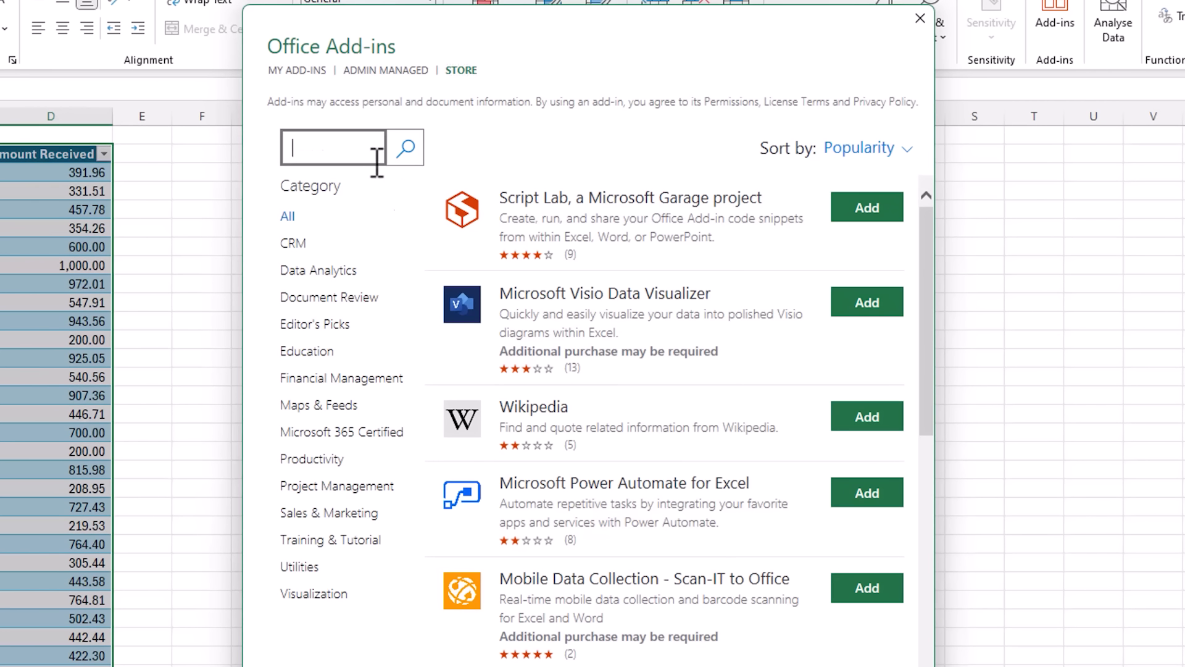
{"action": "type", "text": "copilot"}
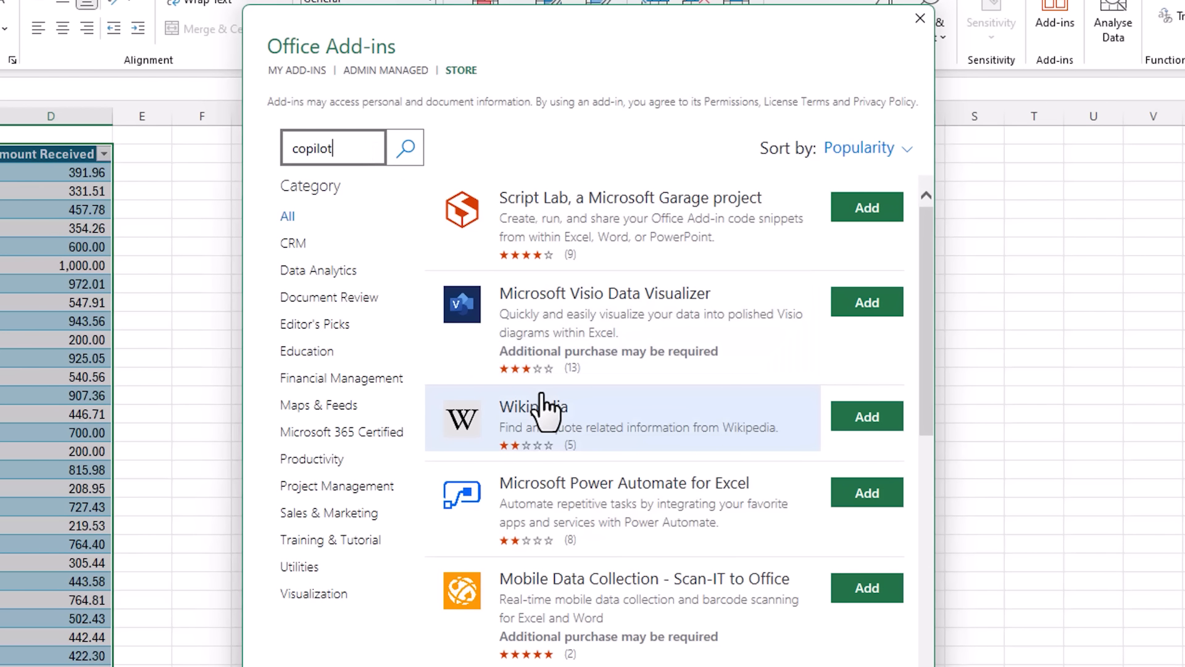
{"action": "key", "text": "Return"}
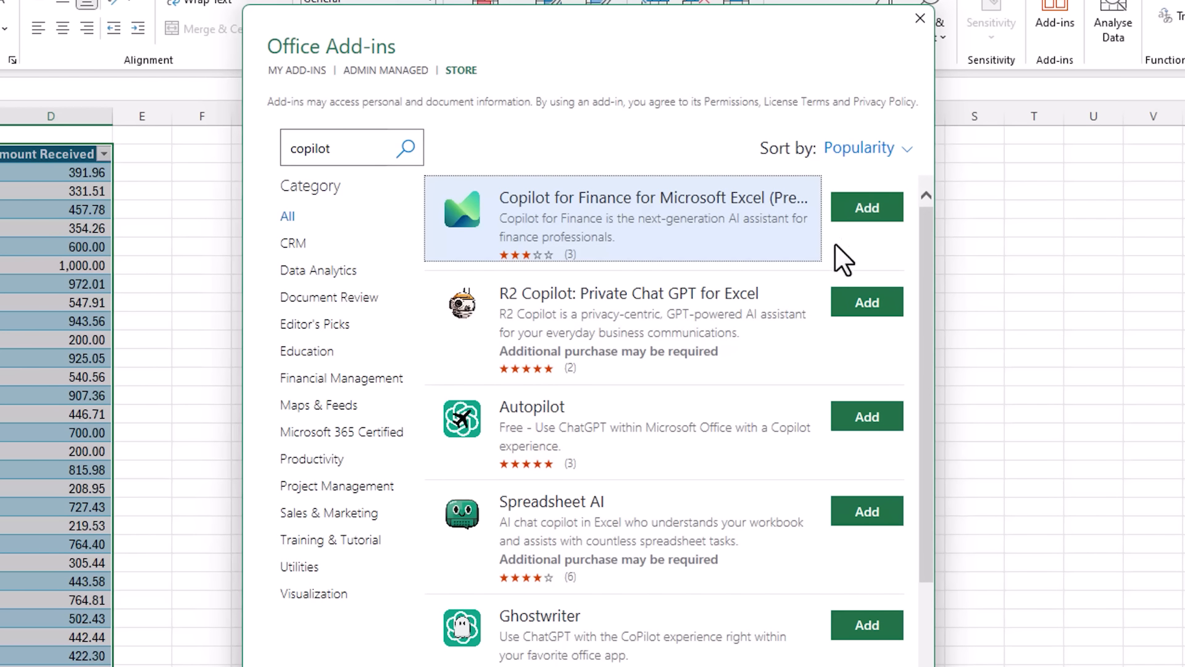
{"action": "left_click", "coordinate": [919, 23]}
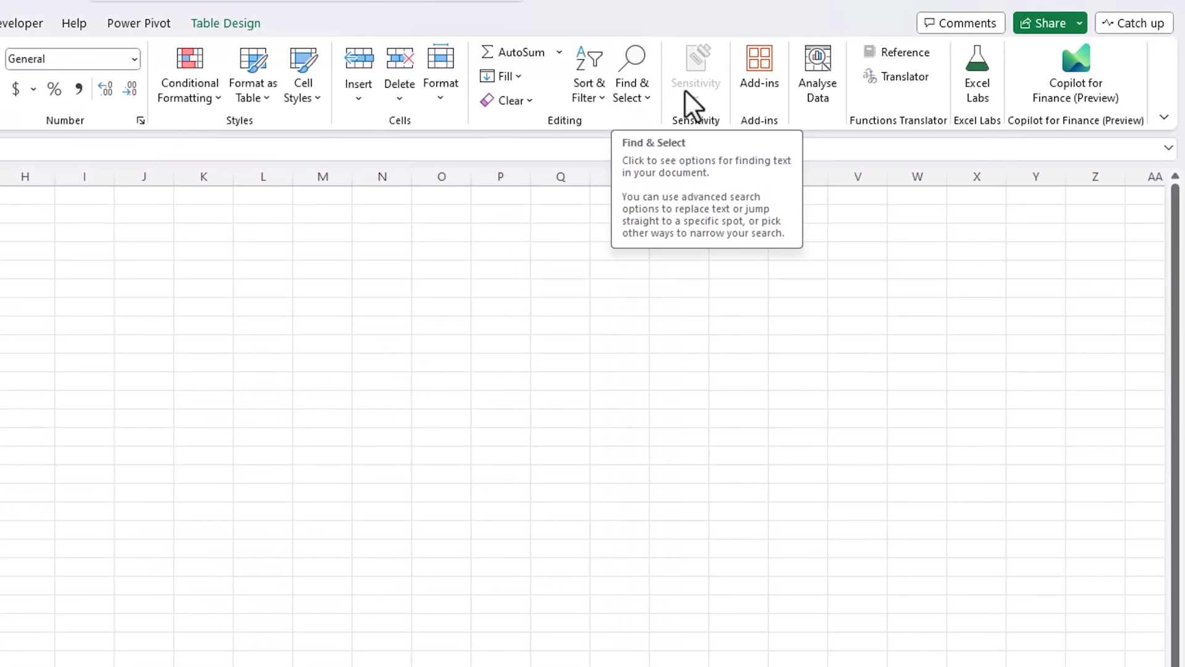
- Open the Copilot for Finance add-in, widen its pane and float it beside the Receipts table
{"action": "left_click", "coordinate": [1068, 108]}
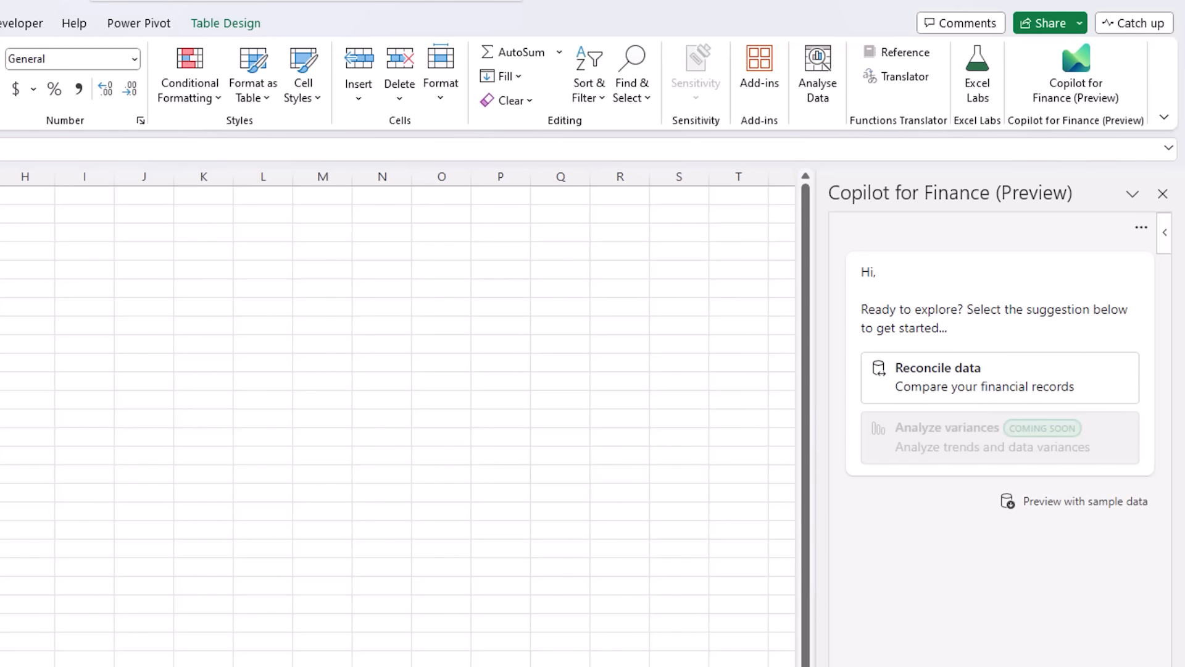
{"action": "left_click_drag", "start_coordinate": [812, 404], "coordinate": [669, 405]}
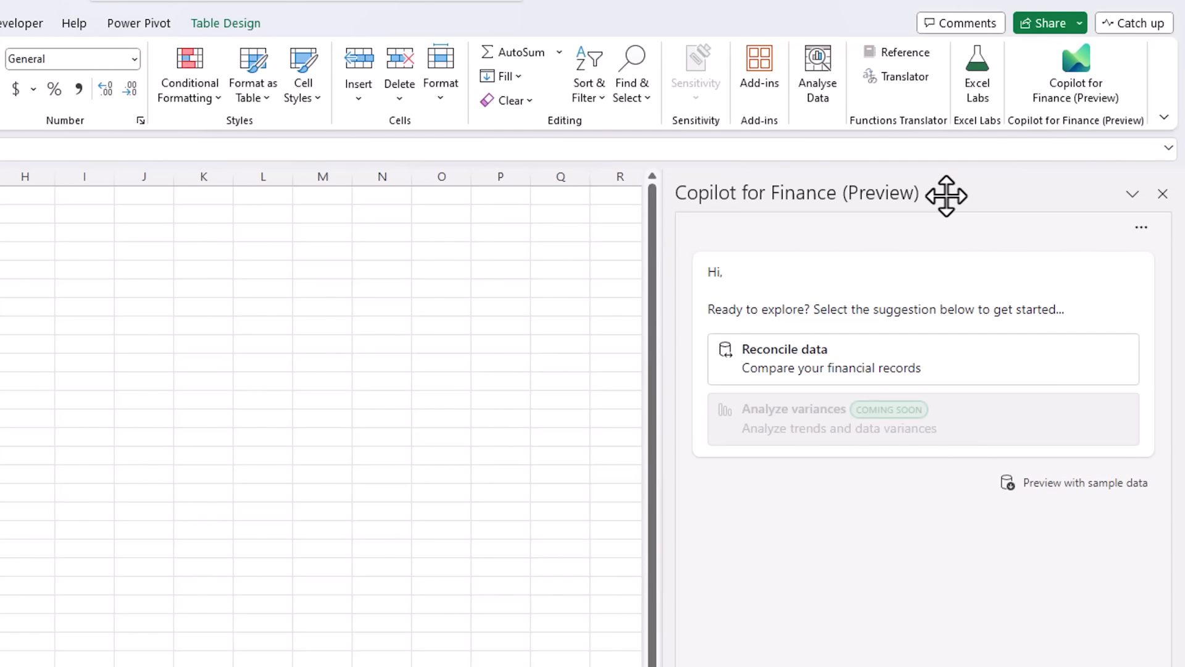
{"action": "left_click_drag", "start_coordinate": [947, 195], "coordinate": [280, 32]}
{"action": "left_click_drag", "start_coordinate": [824, 31], "coordinate": [820, 26]}
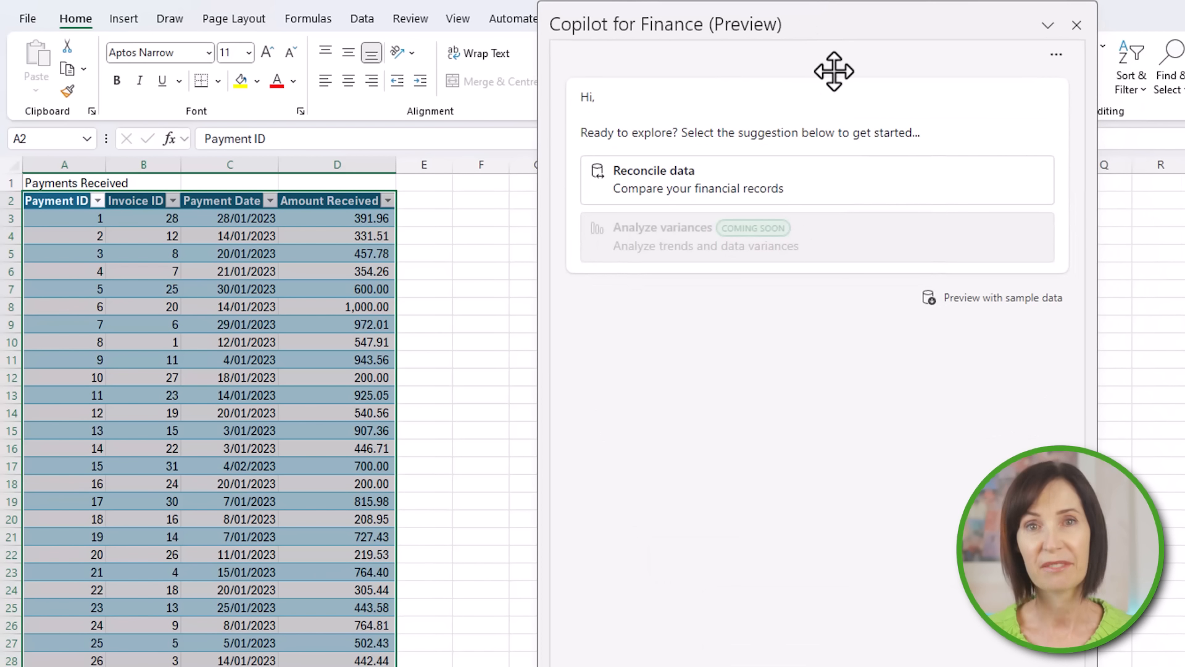
- Start a data reconciliation between the Sales table on Sales Invoices and the Receipts table on Payments Received
{"action": "left_click", "coordinate": [869, 185]}
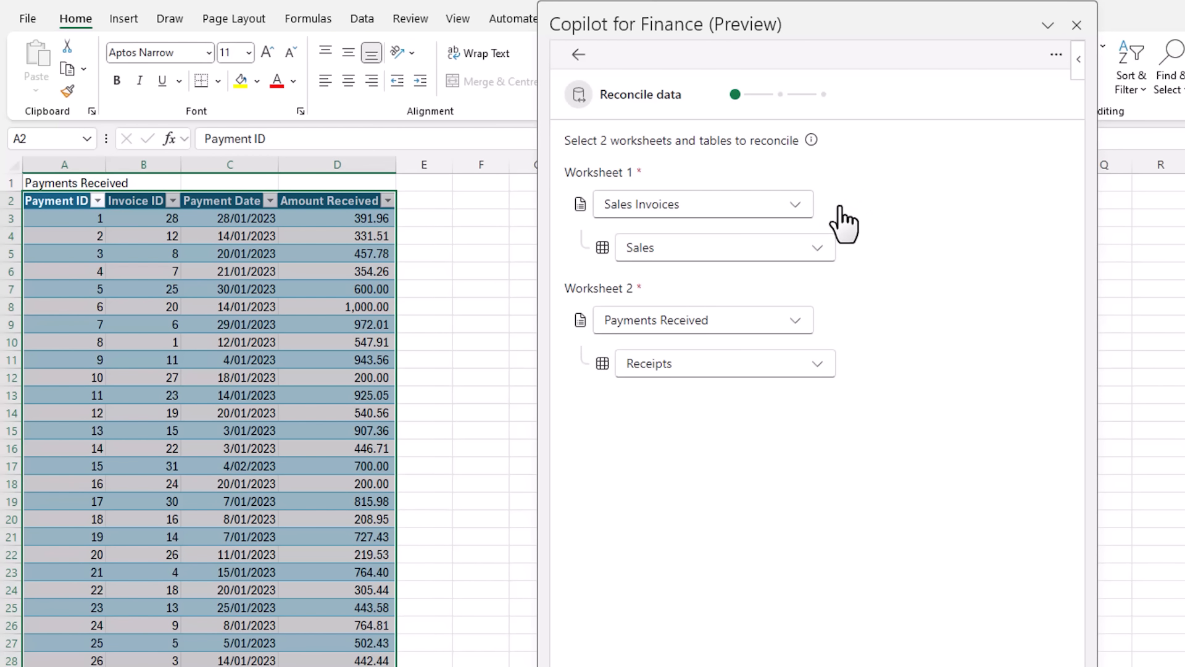
{"action": "left_click", "coordinate": [804, 210]}
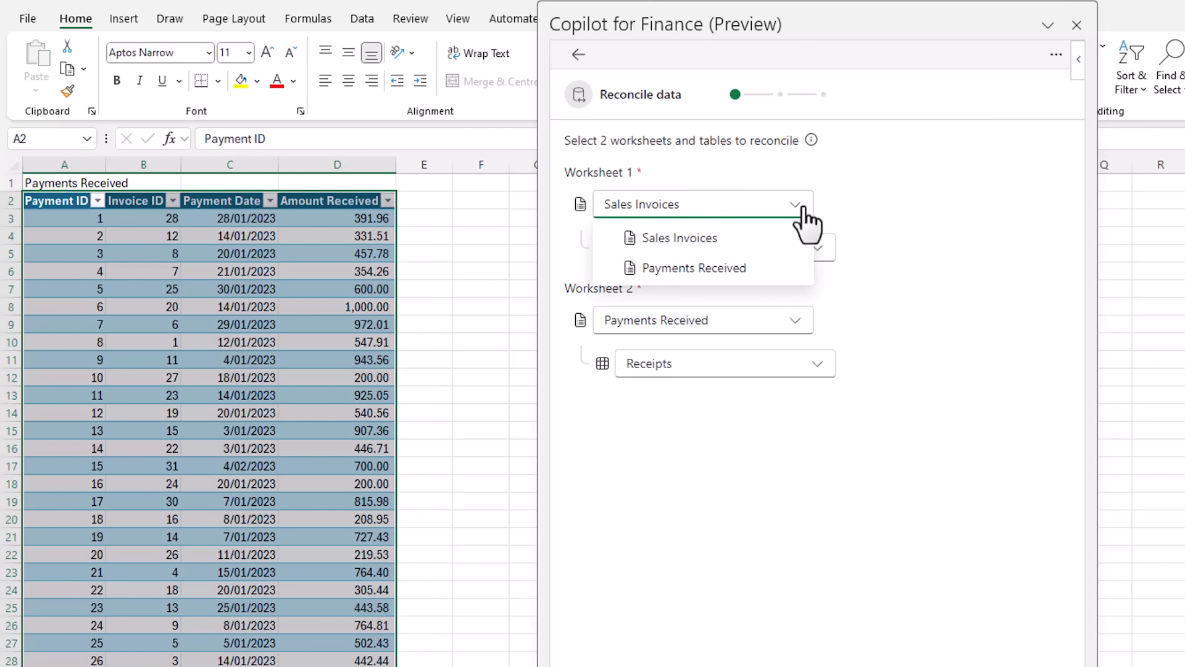
{"action": "left_click", "coordinate": [803, 208]}
{"action": "left_click", "coordinate": [821, 246]}
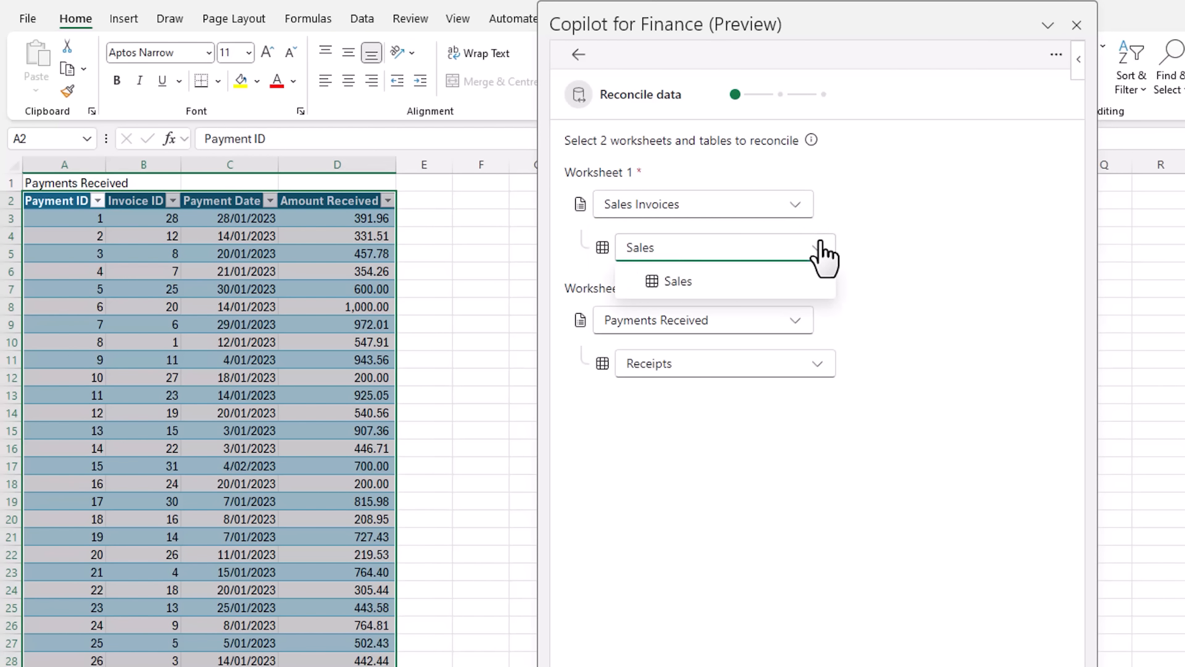
{"action": "left_click", "coordinate": [822, 243]}
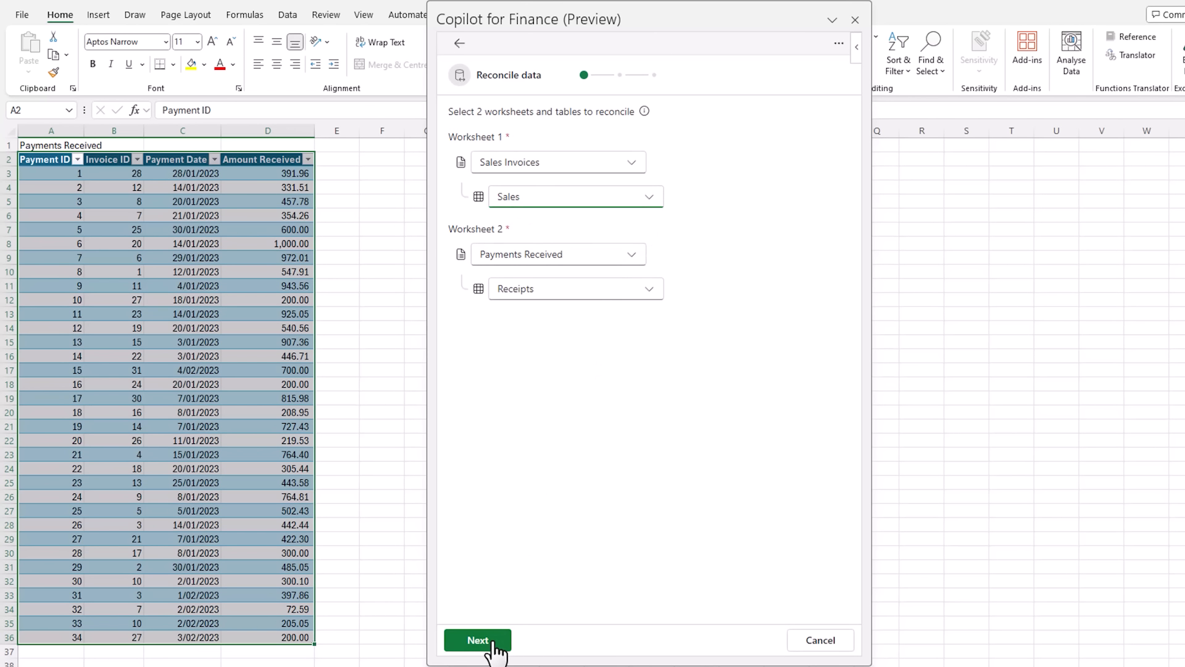
{"action": "left_click", "coordinate": [486, 640]}
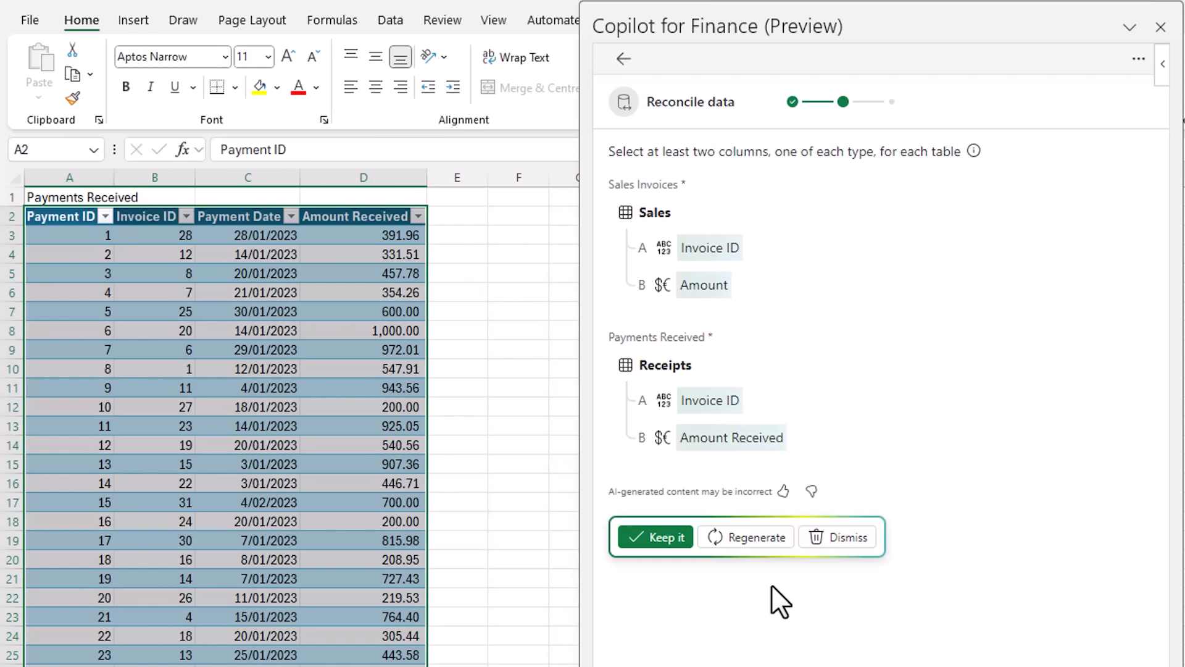
- Dismiss the suggested column mapping and add a mapping key that uses Invoice ID for both the Sales and Receipts tables
{"action": "left_click", "coordinate": [840, 537]}
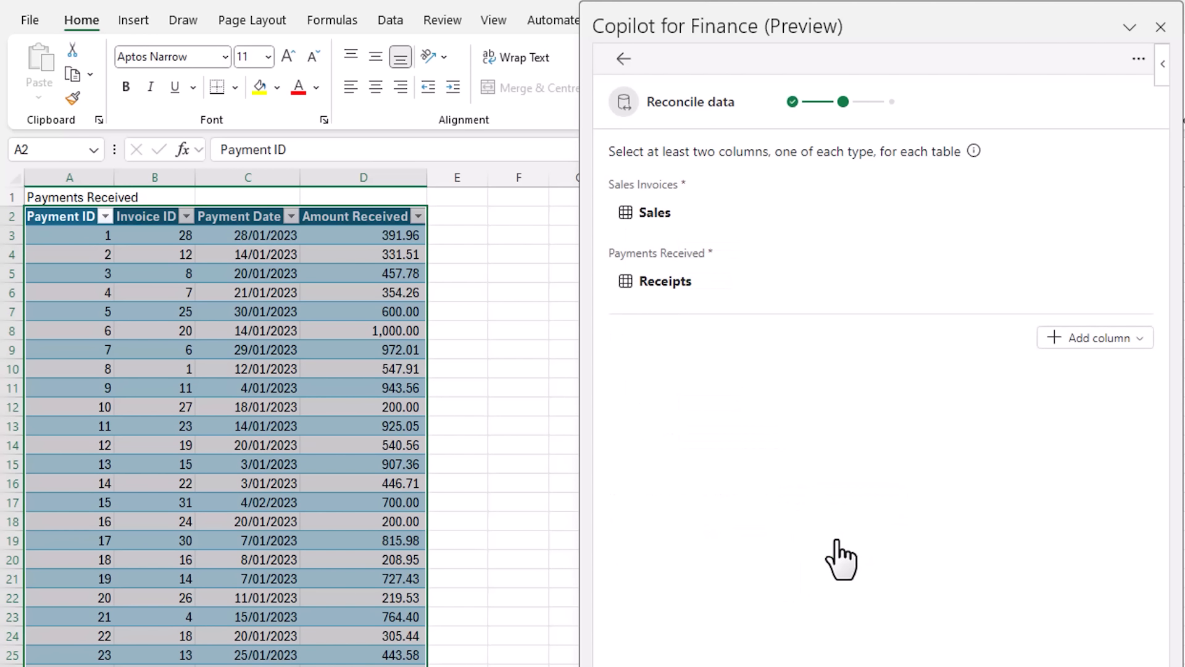
{"action": "left_click", "coordinate": [1125, 339]}
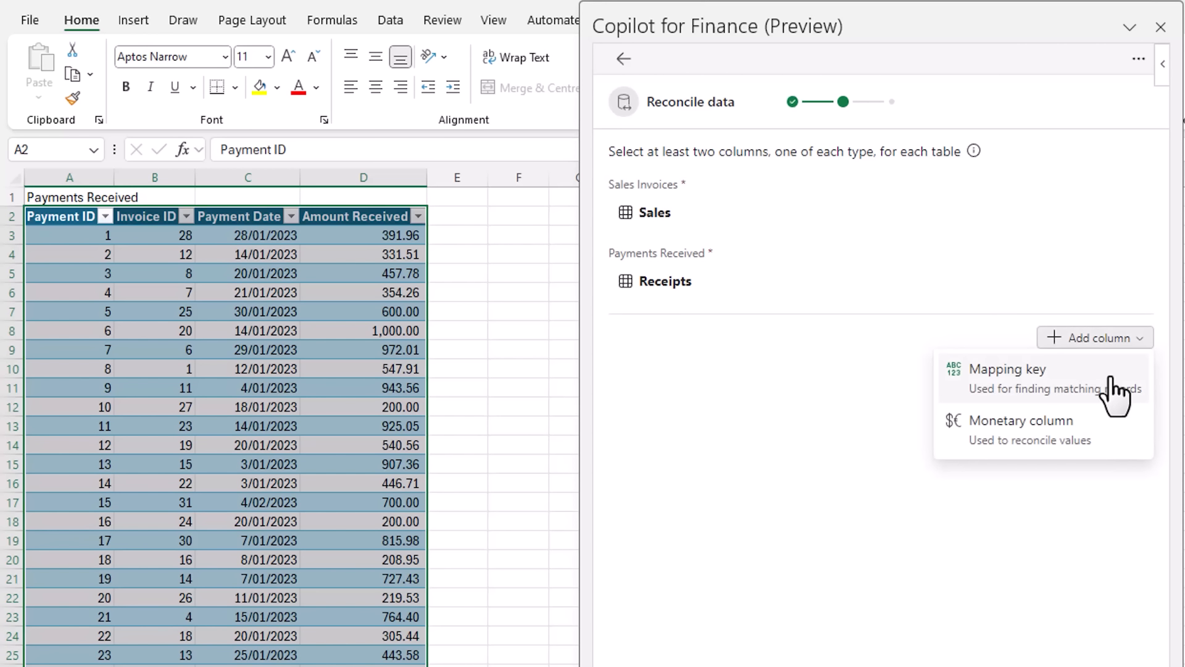
{"action": "left_click", "coordinate": [1111, 379]}
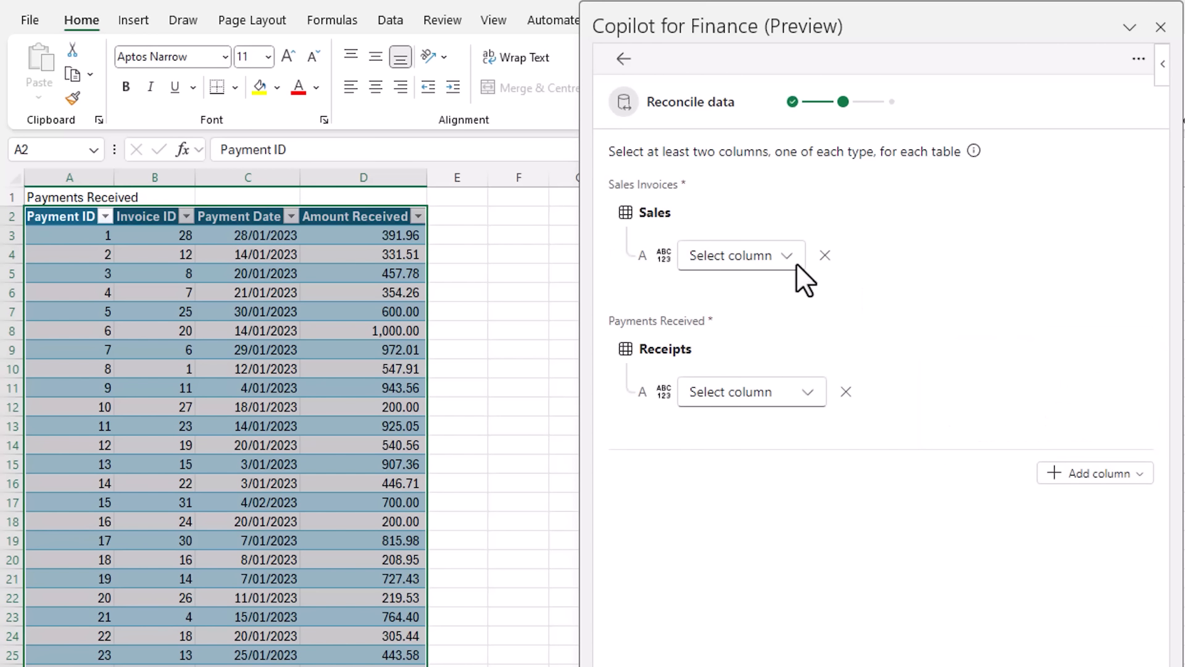
{"action": "left_click", "coordinate": [795, 261]}
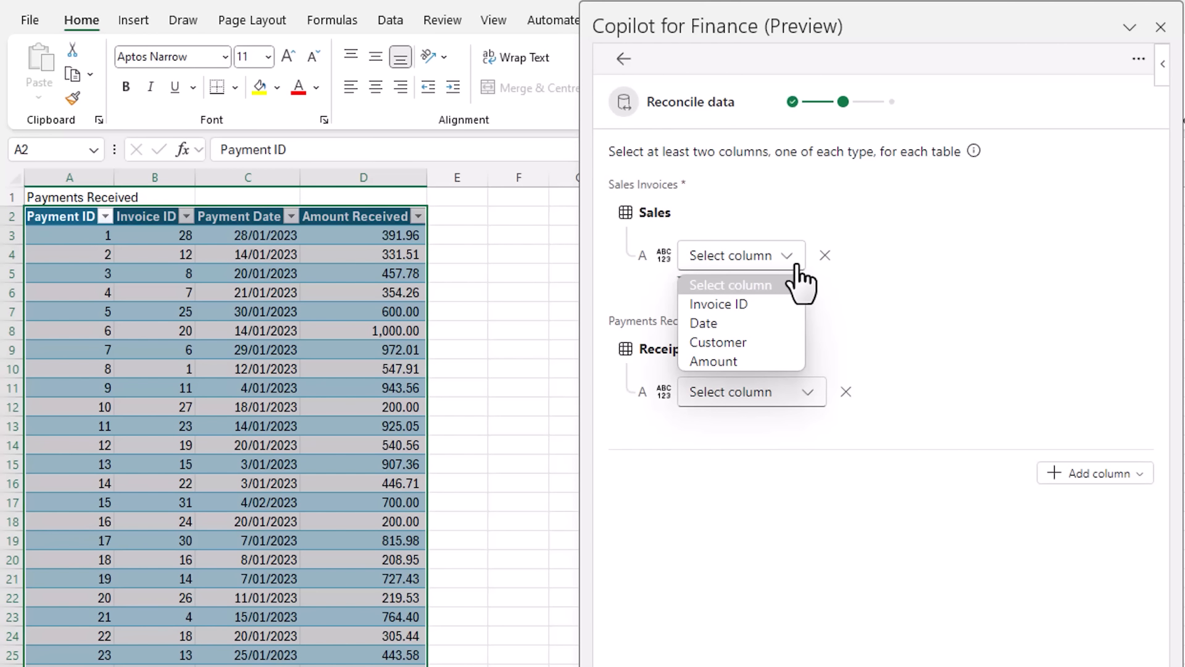
{"action": "key", "text": "Down"}
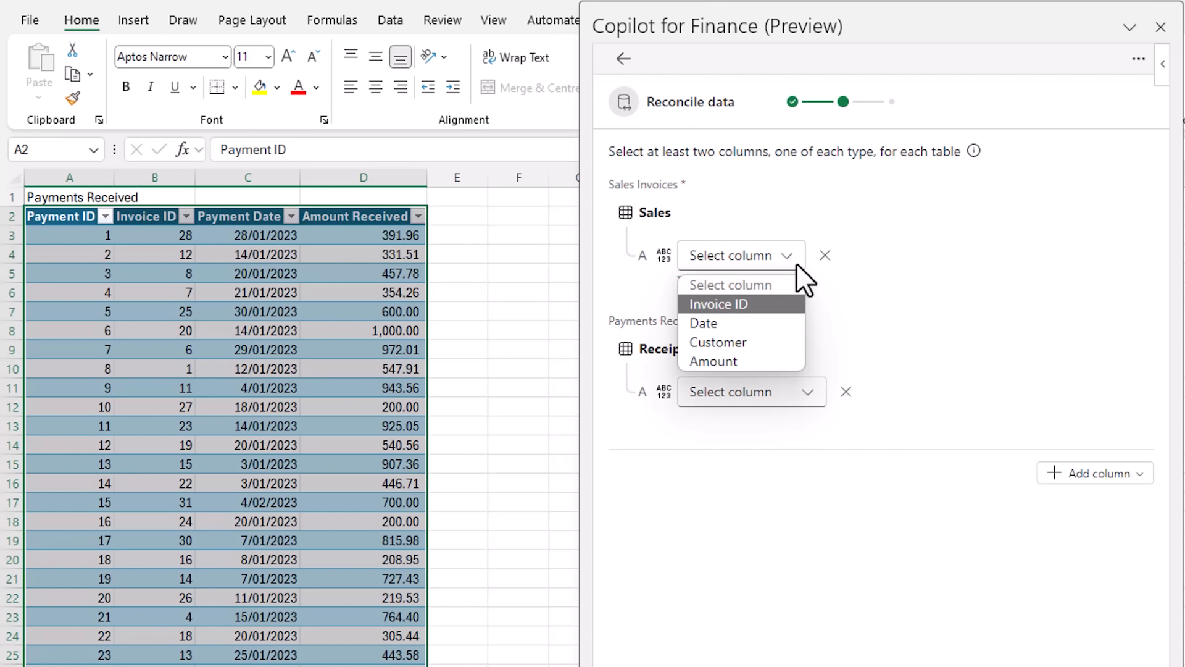
{"action": "left_click", "coordinate": [767, 301]}
{"action": "left_click", "coordinate": [809, 395]}
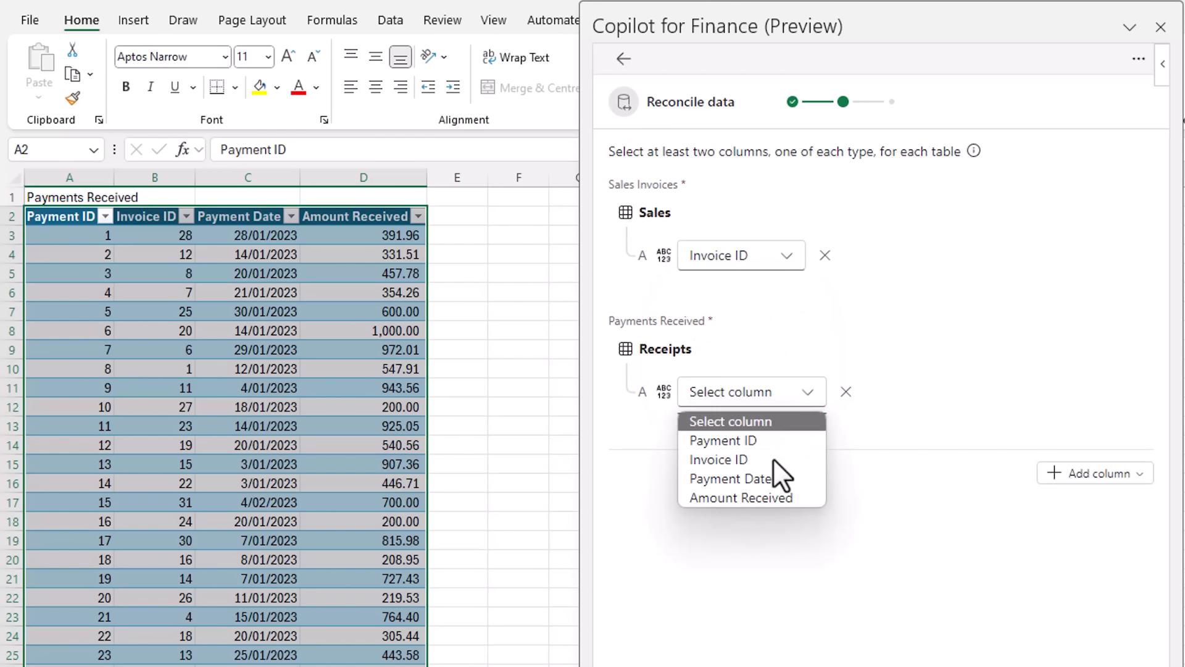
{"action": "left_click", "coordinate": [771, 461]}
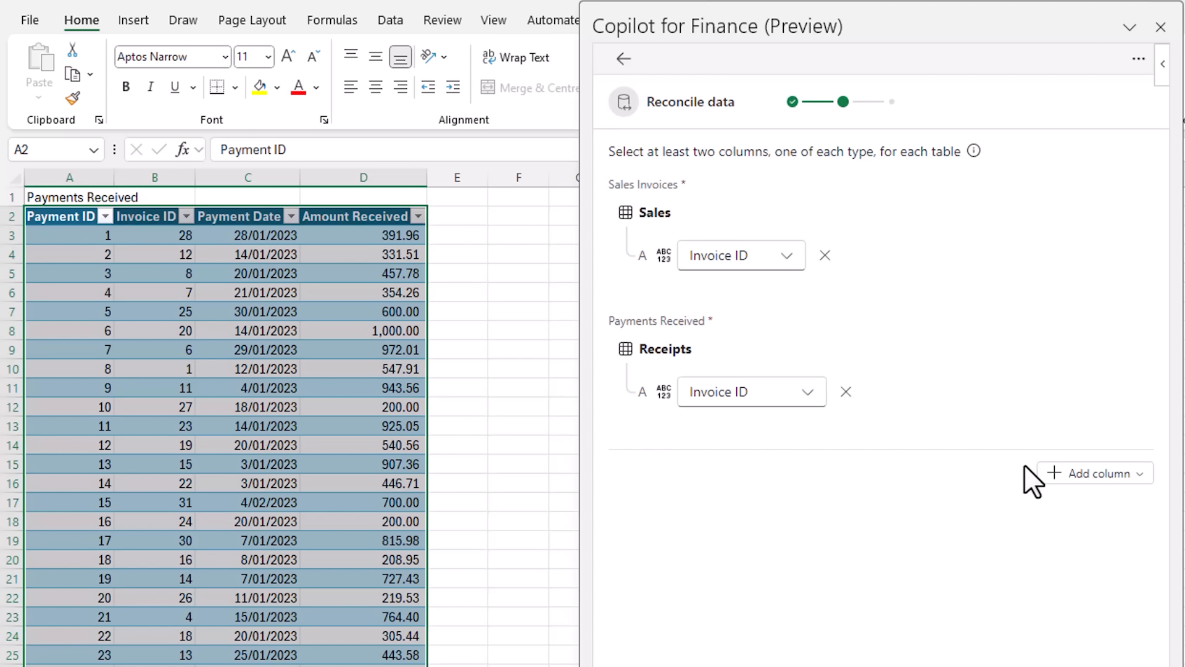
- Add a monetary column pairing Amount from Sales with Amount Received from Receipts, and generate the reconciliation report
{"action": "left_click", "coordinate": [1139, 475]}
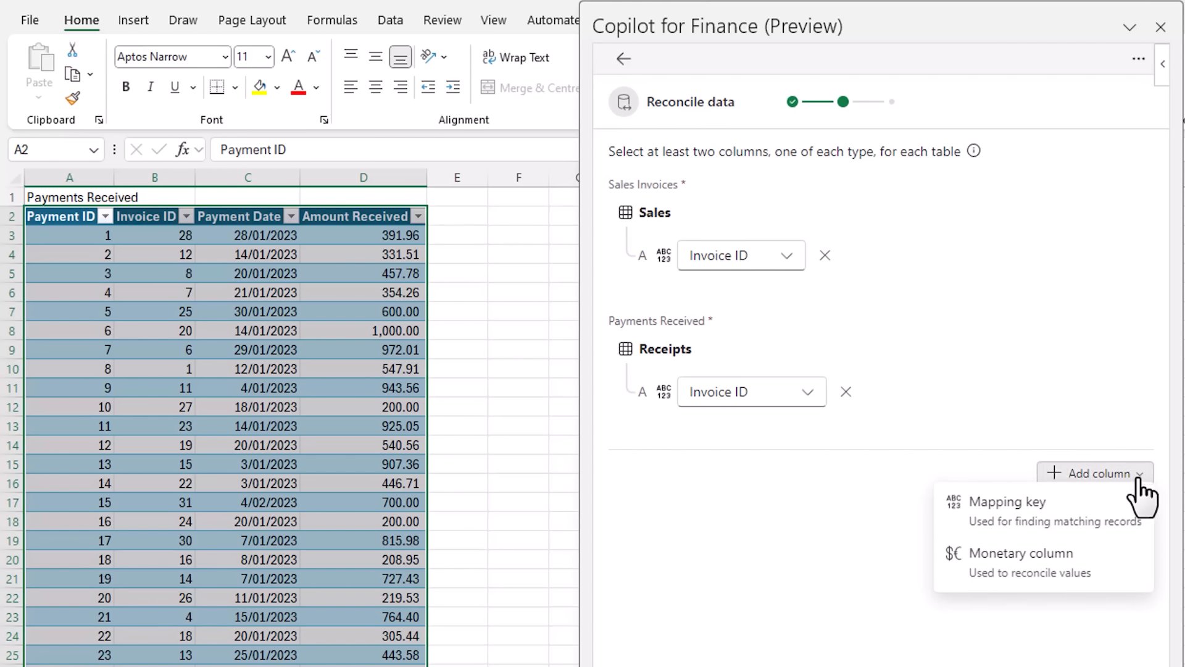
{"action": "left_click", "coordinate": [1108, 565]}
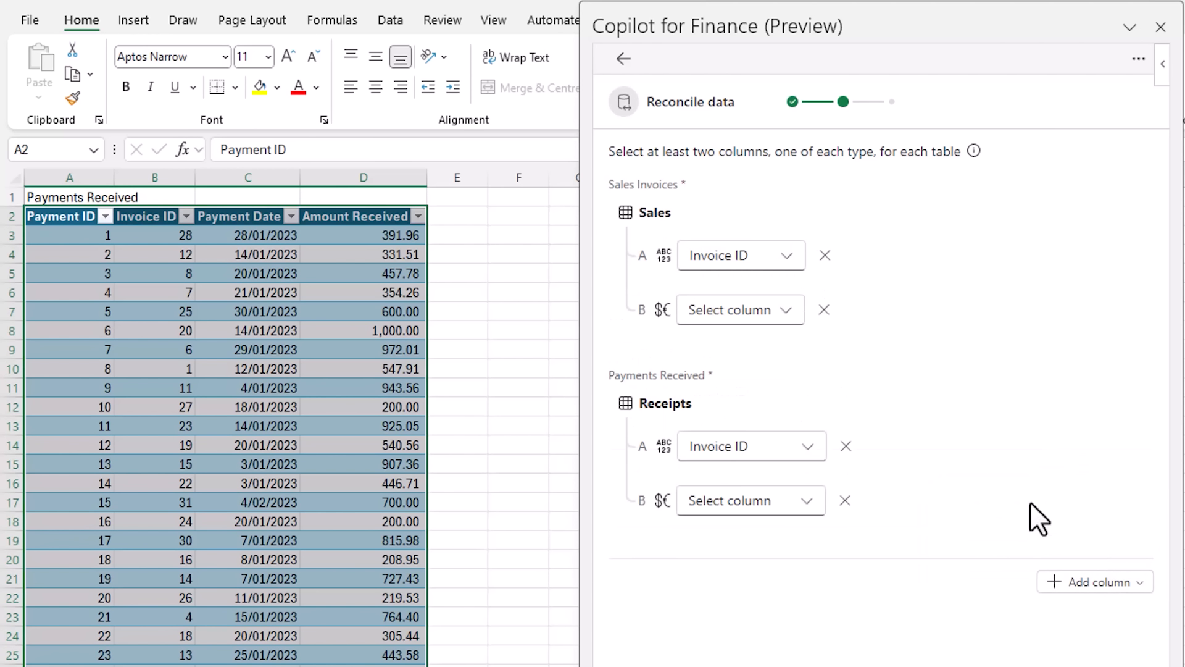
{"action": "left_click", "coordinate": [783, 310]}
{"action": "left_click", "coordinate": [762, 415]}
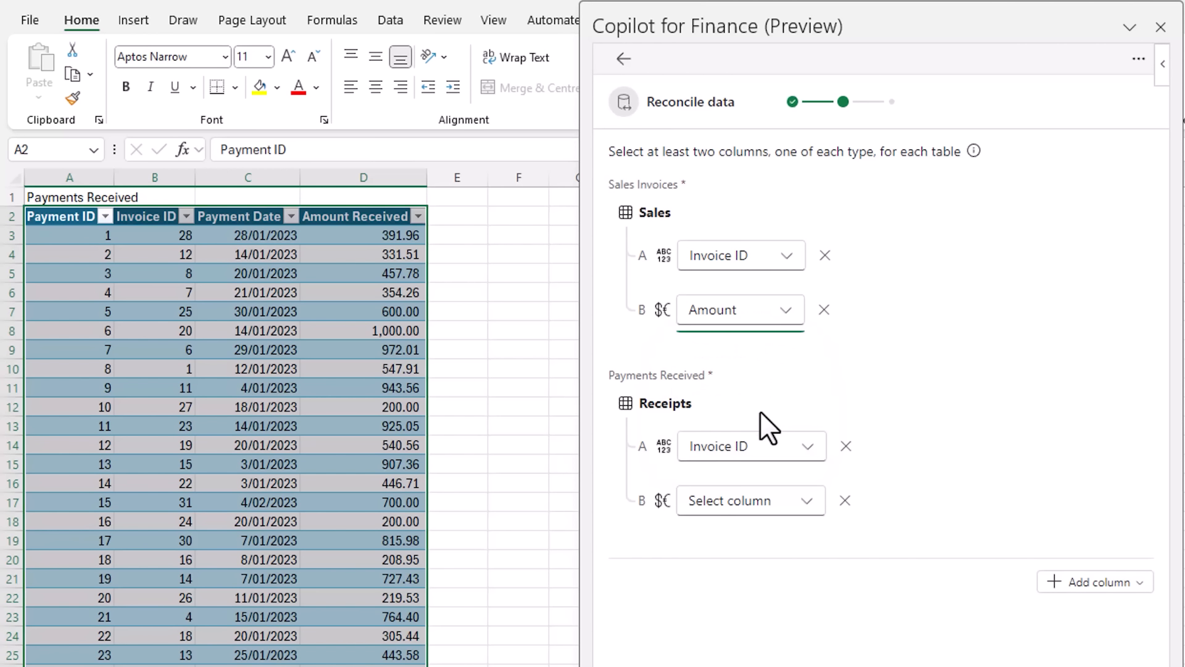
{"action": "left_click", "coordinate": [810, 504]}
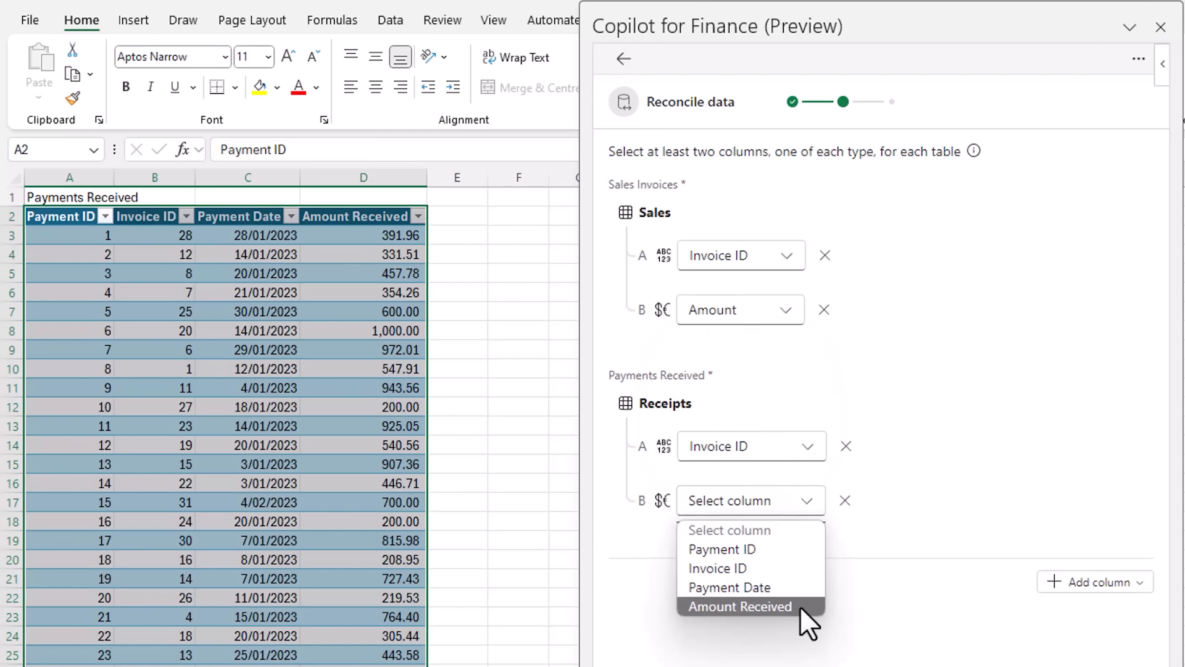
{"action": "left_click", "coordinate": [800, 606]}
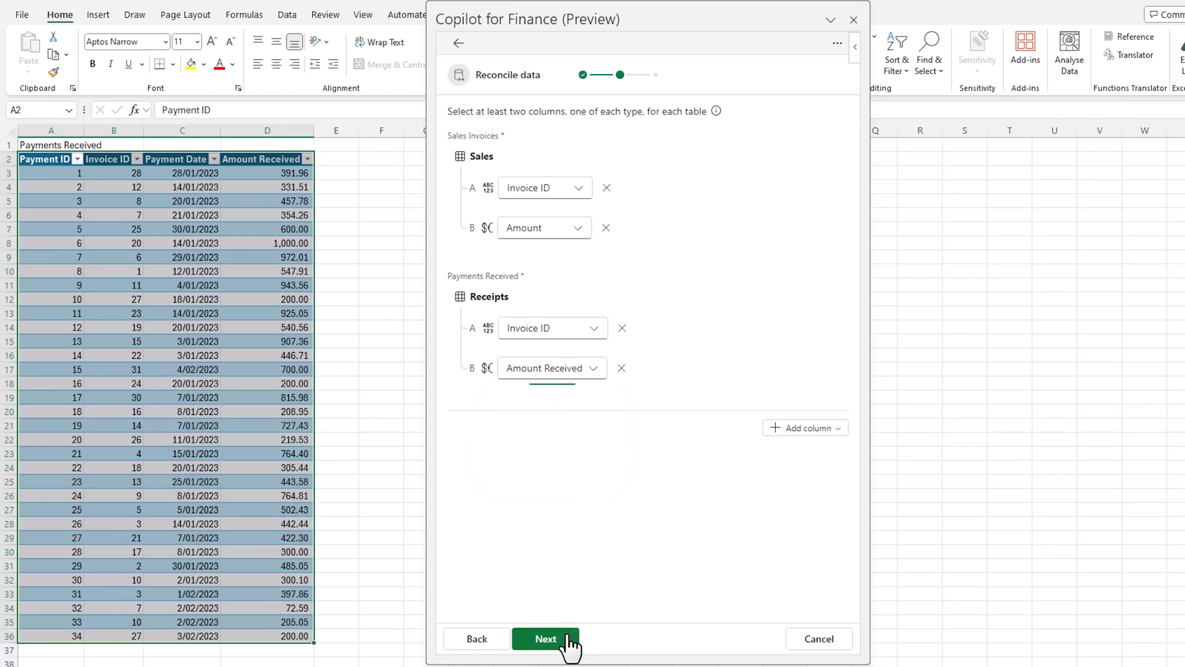
{"action": "left_click", "coordinate": [567, 638]}
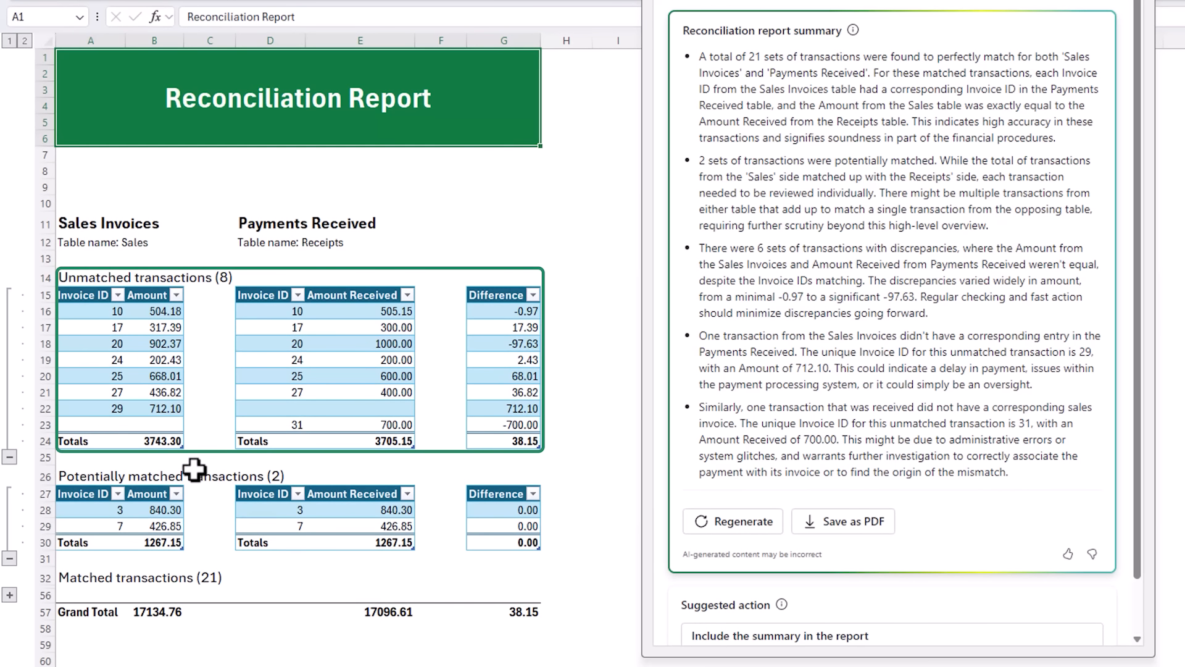
- Expand the collapsed matched transactions group in the reconciliation report
{"action": "scroll", "coordinate": [181, 435], "scroll_direction": "down", "scroll_amount": 1}
{"action": "scroll", "coordinate": [193, 469], "scroll_direction": "down", "scroll_amount": 2}
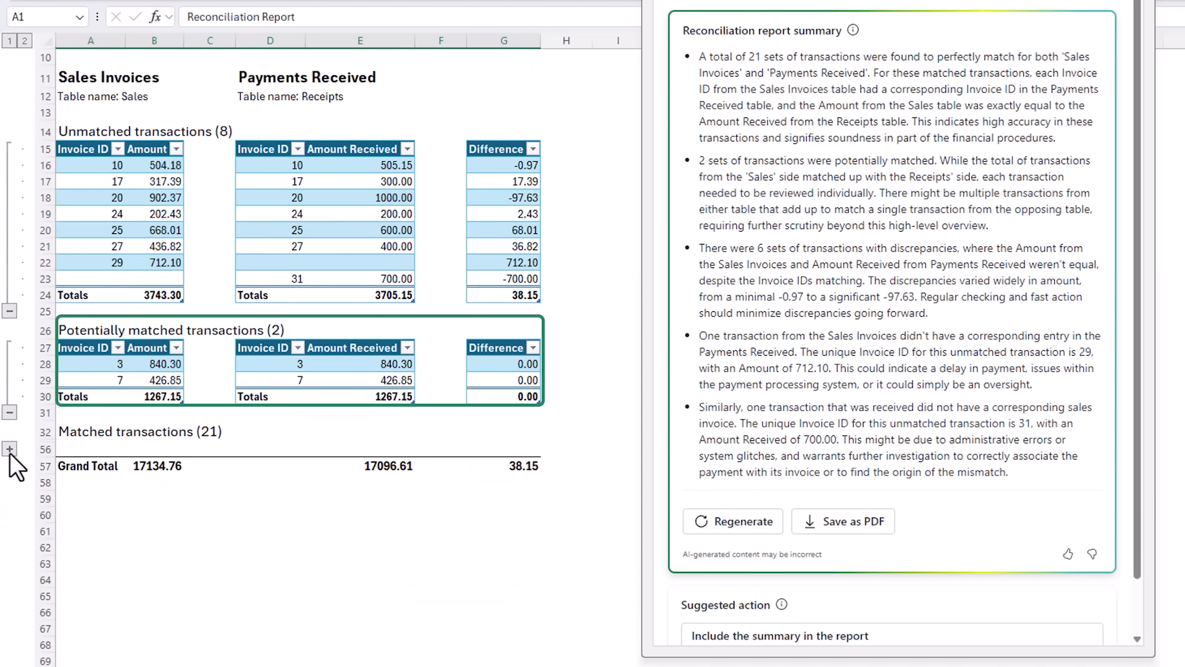
{"action": "left_click", "coordinate": [9, 449]}
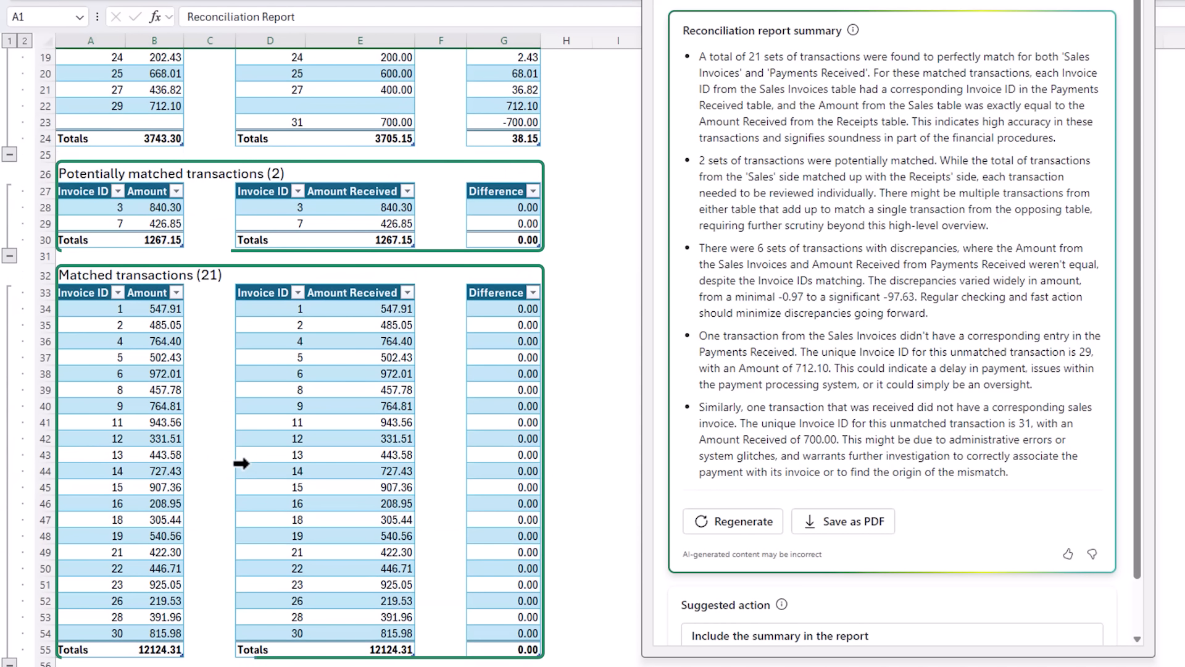
{"action": "scroll", "coordinate": [232, 426], "scroll_direction": "up", "scroll_amount": 2}
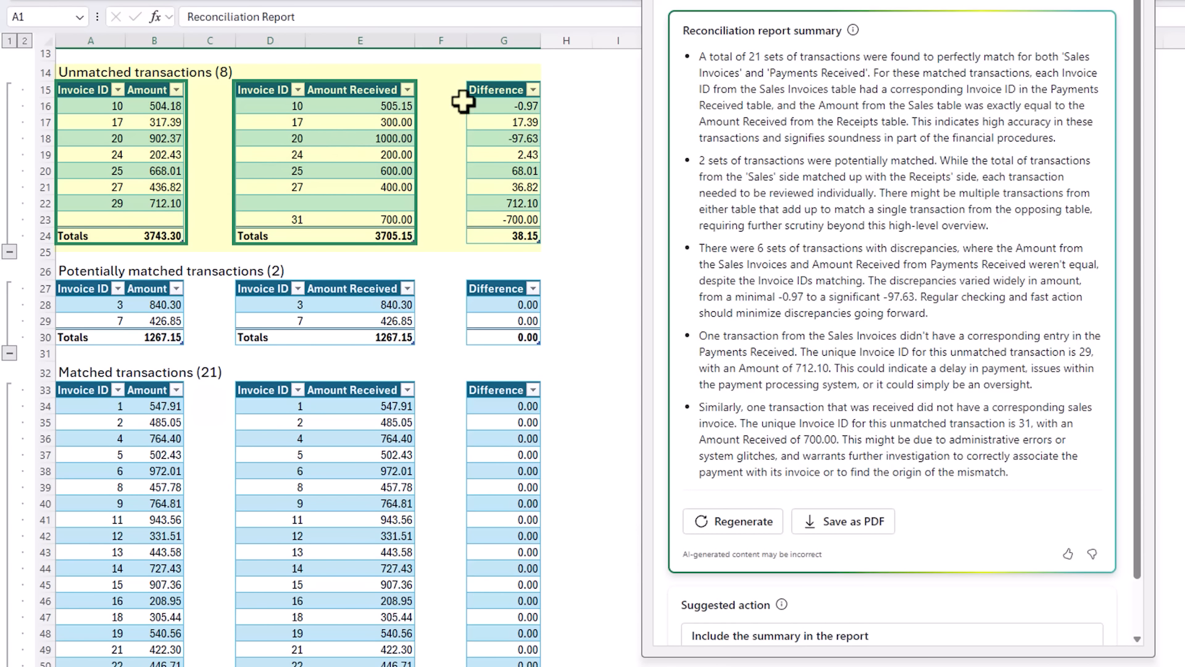
- Examine the unmatched rows for Invoice IDs 29 and 31, along with the potentially matched and matched transaction sections
{"action": "left_click", "coordinate": [493, 76]}
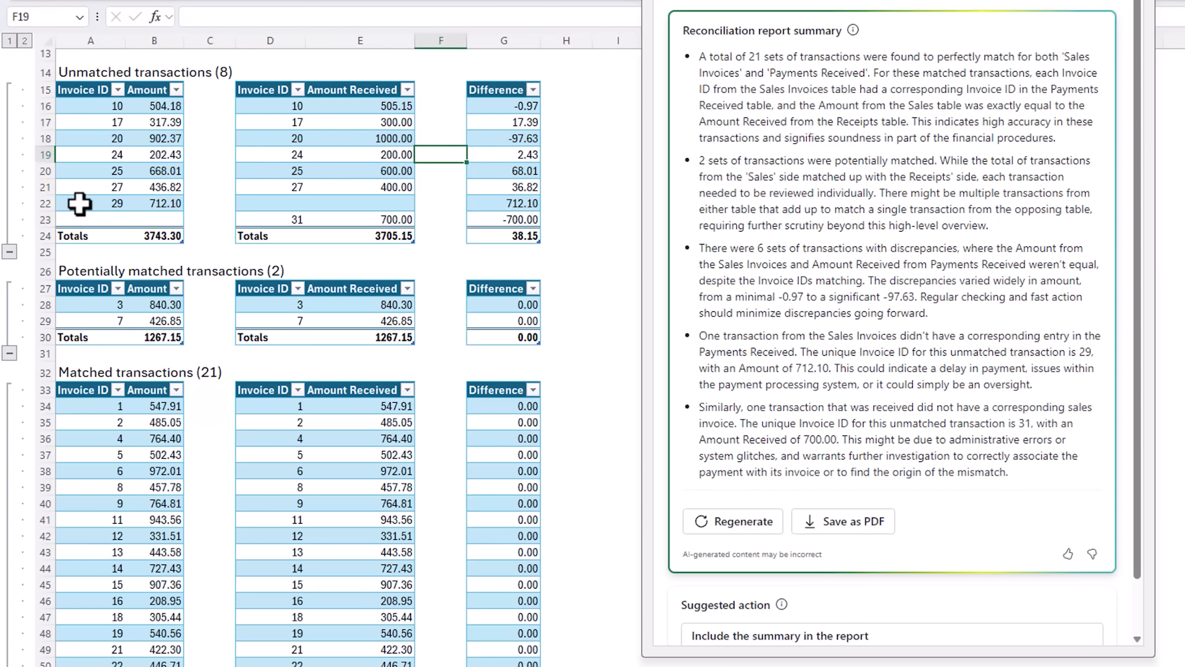
{"action": "left_click_drag", "start_coordinate": [80, 207], "coordinate": [140, 201]}
{"action": "left_click_drag", "start_coordinate": [278, 202], "coordinate": [374, 203]}
{"action": "left_click_drag", "start_coordinate": [243, 221], "coordinate": [389, 220]}
{"action": "left_click_drag", "start_coordinate": [151, 220], "coordinate": [70, 220]}
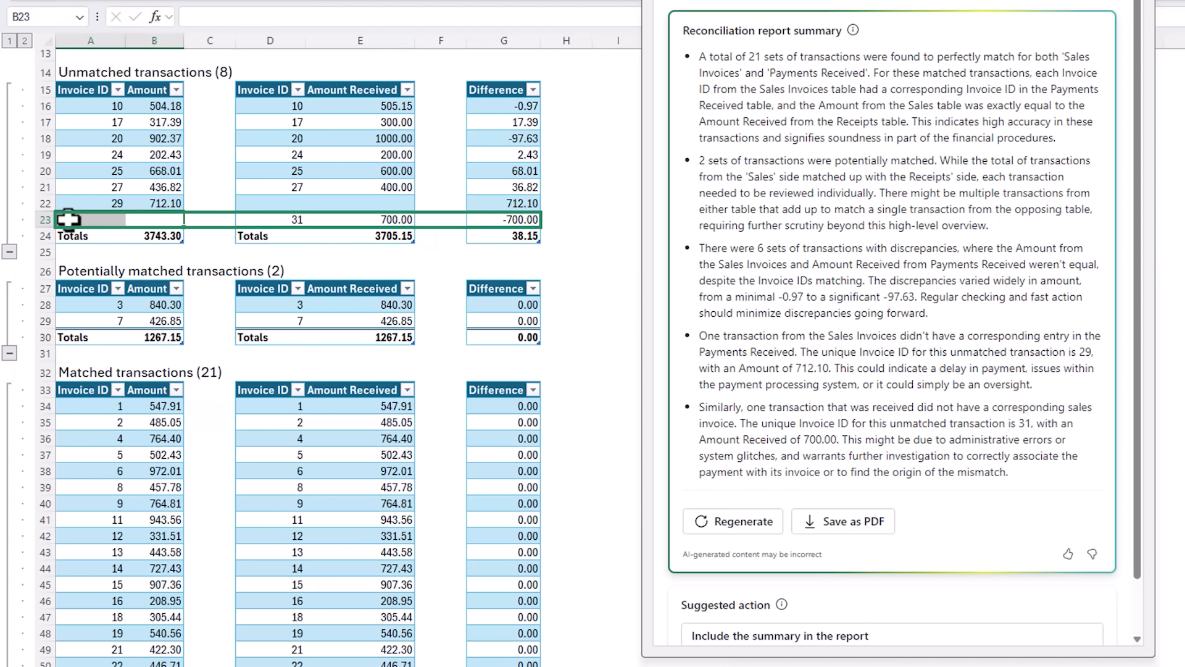
{"action": "left_click", "coordinate": [242, 221]}
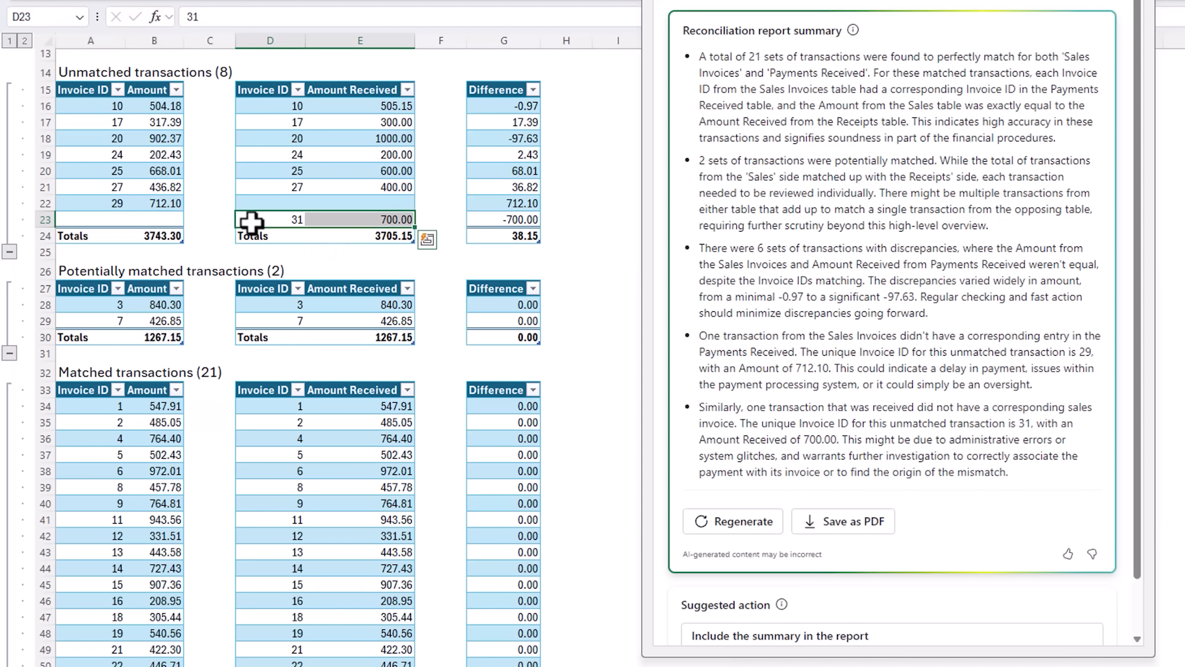
{"action": "left_click", "coordinate": [120, 272]}
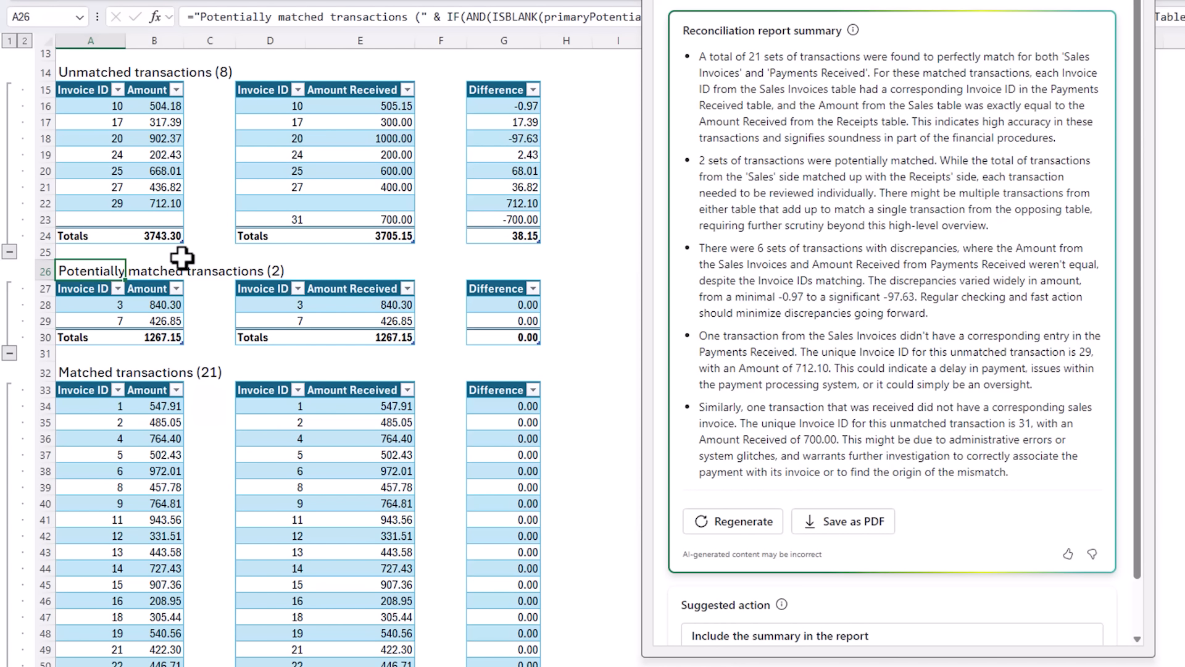
{"action": "left_click", "coordinate": [102, 370]}
{"action": "scroll", "coordinate": [214, 326], "scroll_direction": "down", "scroll_amount": 1}
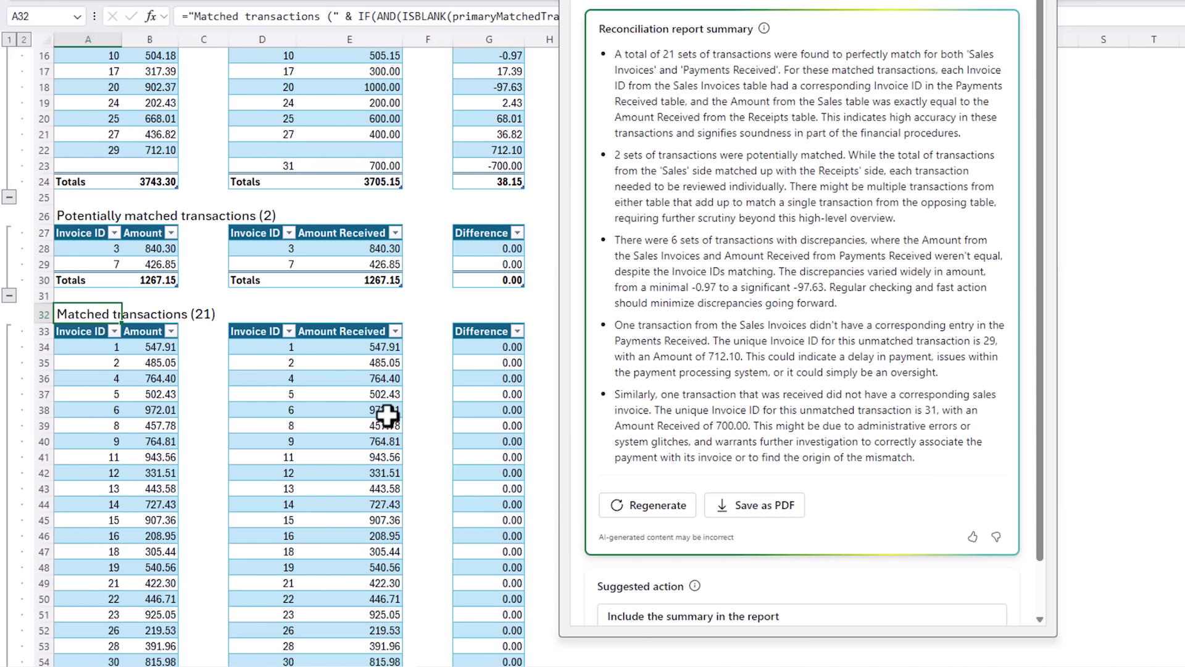
{"action": "scroll", "coordinate": [388, 415], "scroll_direction": "up", "scroll_amount": 3}
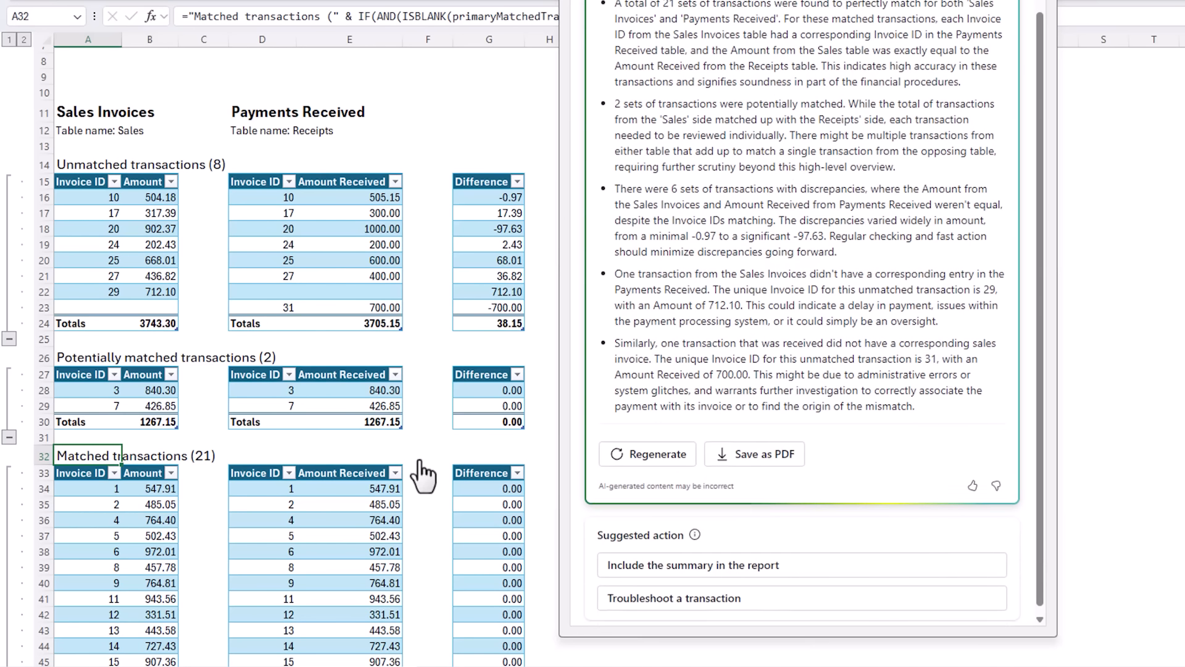
- Troubleshoot the potentially matched Amount Received for Invoice ID 3 and highlight the payment IDs in its summary
{"action": "left_click", "coordinate": [764, 595]}
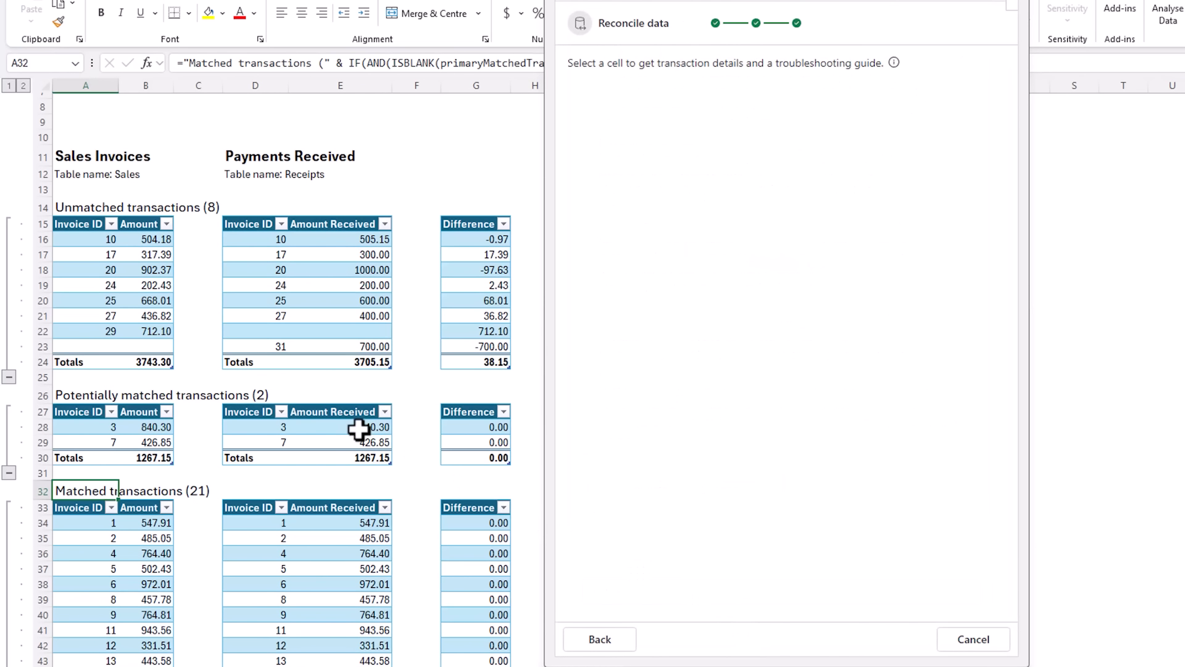
{"action": "left_click", "coordinate": [359, 429]}
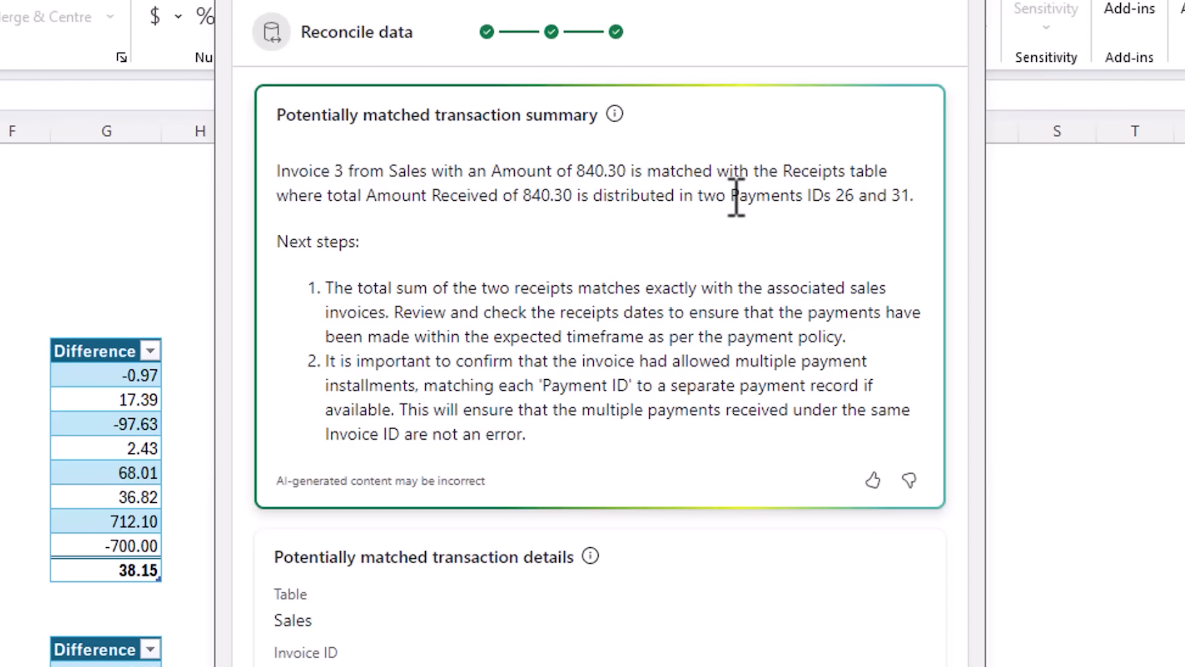
{"action": "left_click_drag", "start_coordinate": [734, 196], "coordinate": [915, 196]}
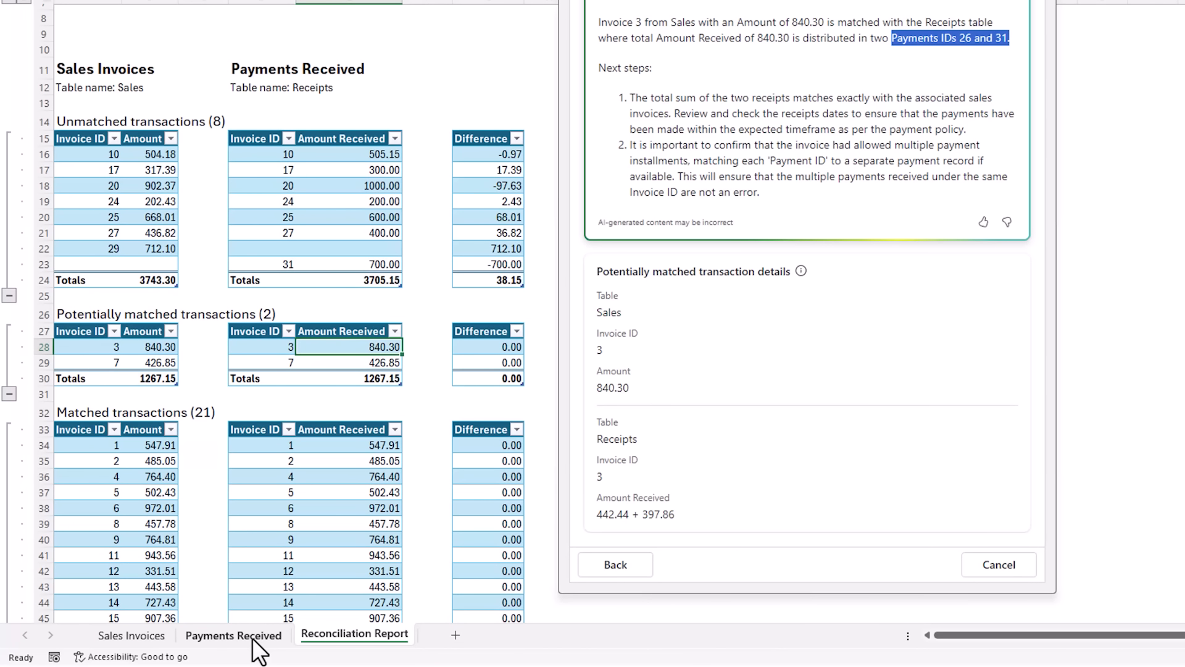
- Check Payment IDs 26 and 31 on the Payments Received sheet and select Invoice ID 20's sales amount in the report's unmatched transactions
{"action": "left_click", "coordinate": [253, 635]}
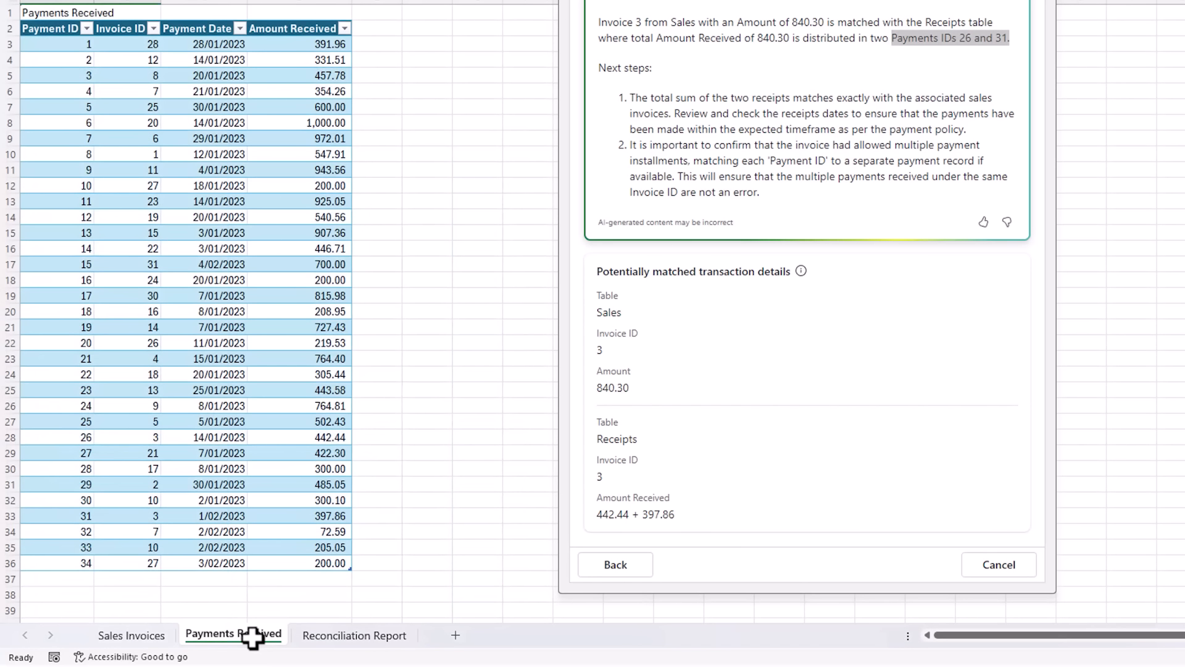
{"action": "left_click", "coordinate": [22, 437]}
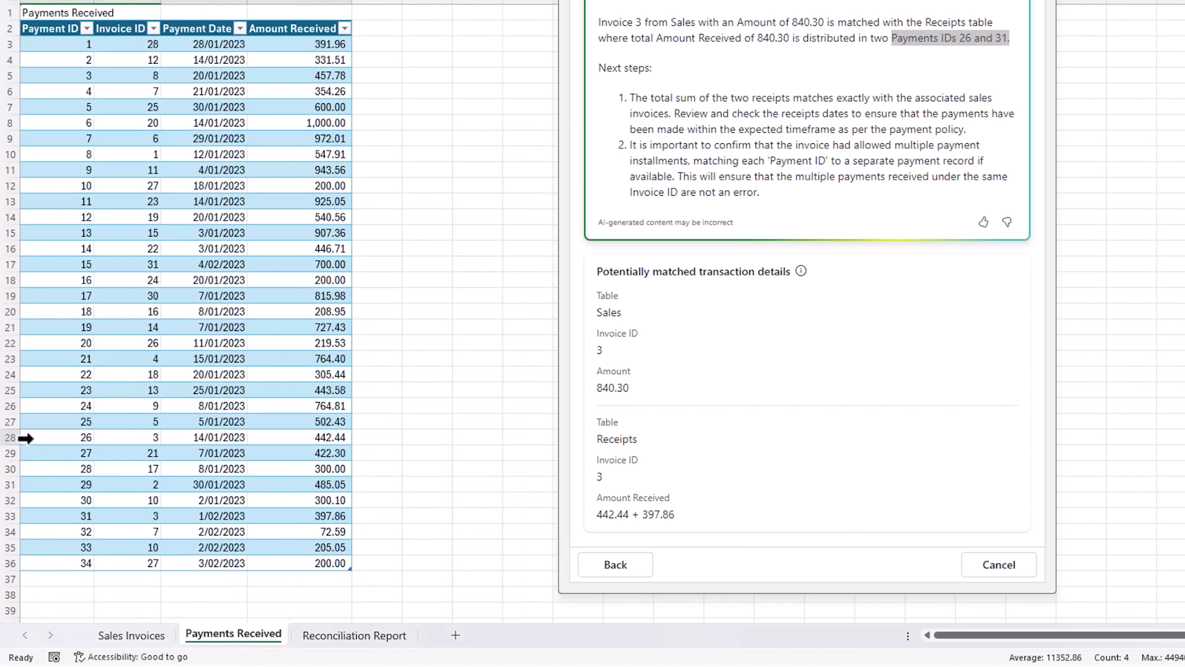
{"action": "left_click_drag", "start_coordinate": [46, 513], "coordinate": [333, 514], "text": "ctrl"}
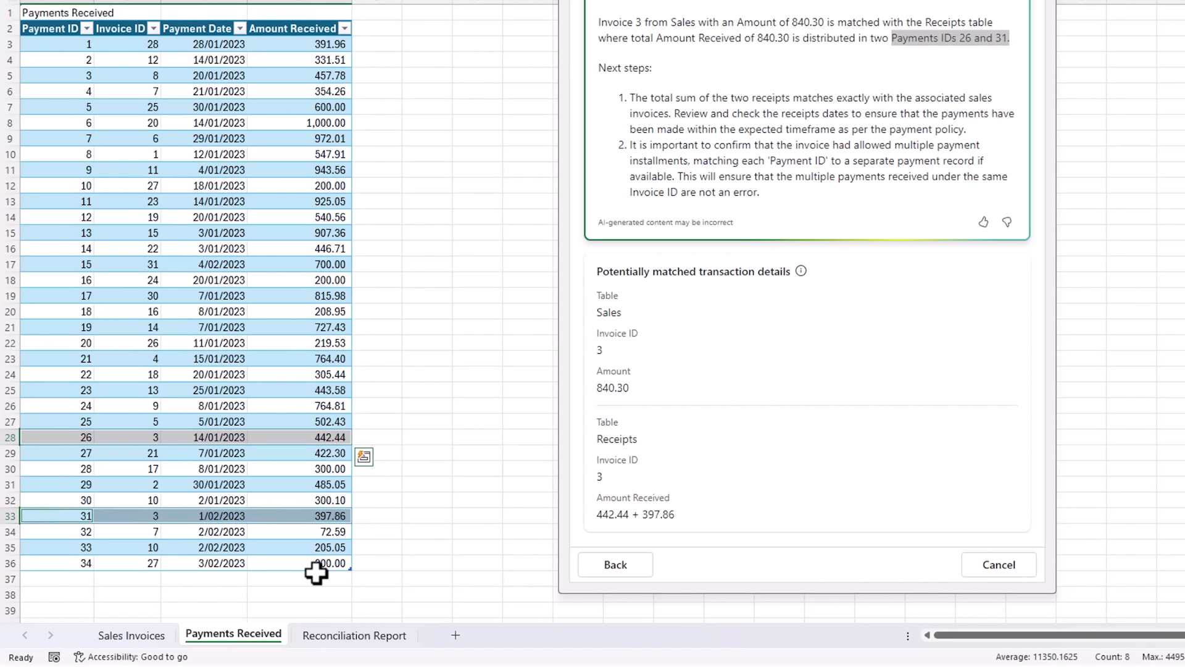
{"action": "left_click", "coordinate": [338, 636]}
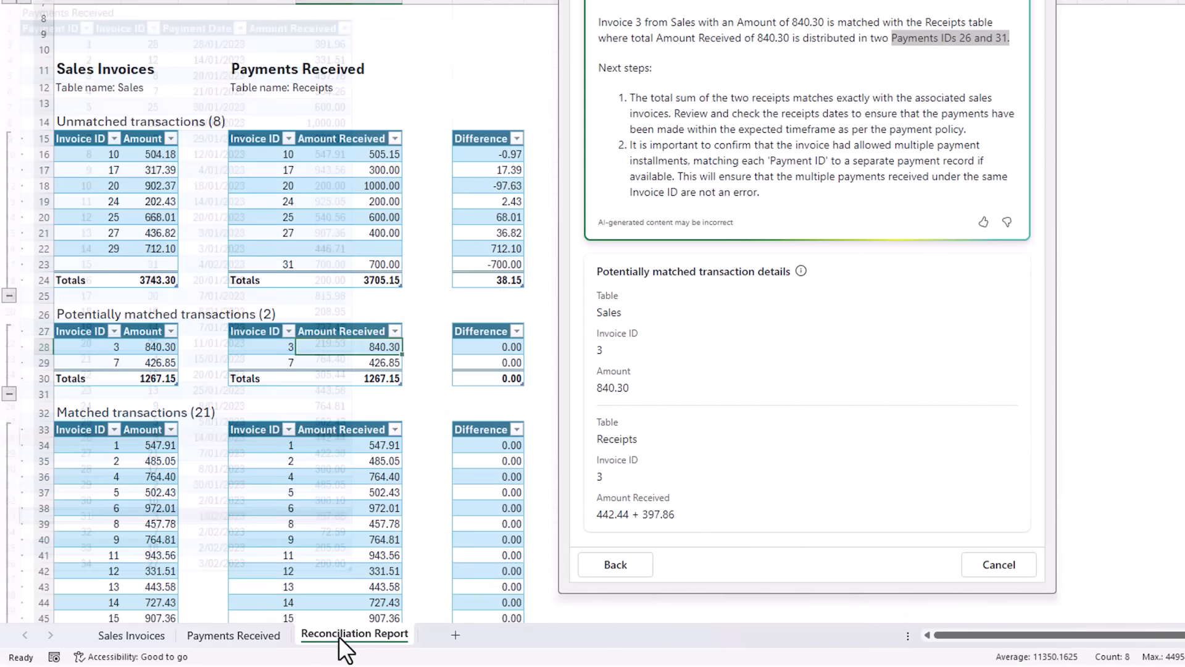
{"action": "left_click", "coordinate": [156, 186]}
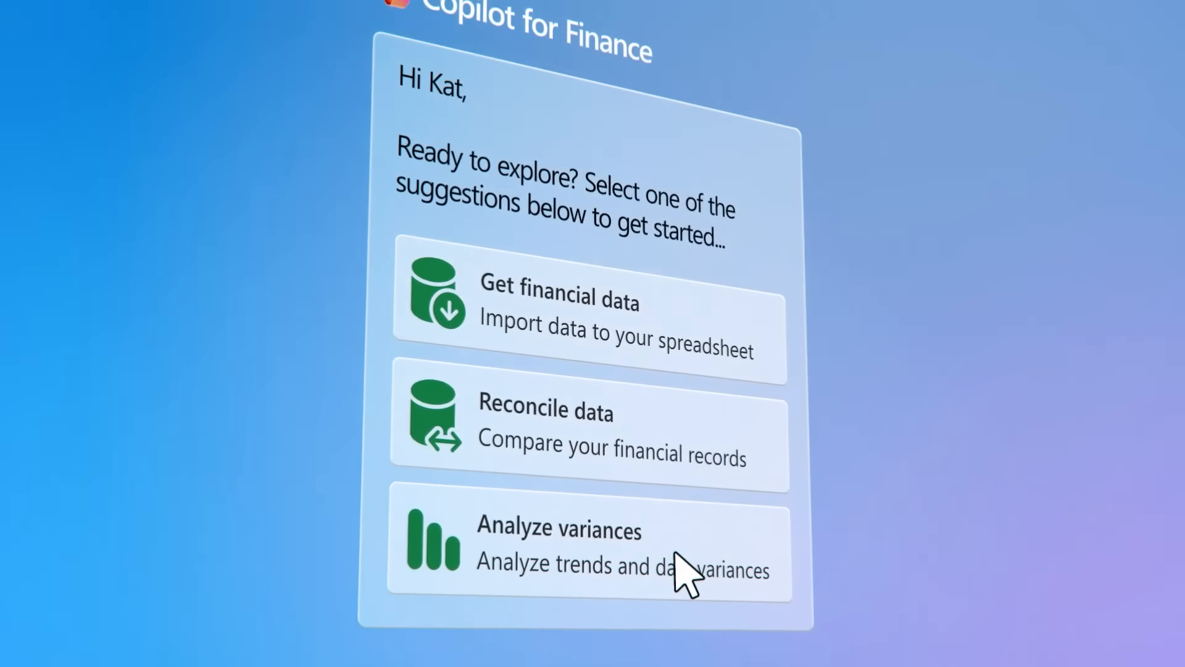
{"action": "left_click", "coordinate": [678, 552]}
{"action": "type", "text": "“>20% variance"}
{"action": "left_click", "coordinate": [626, 621]}
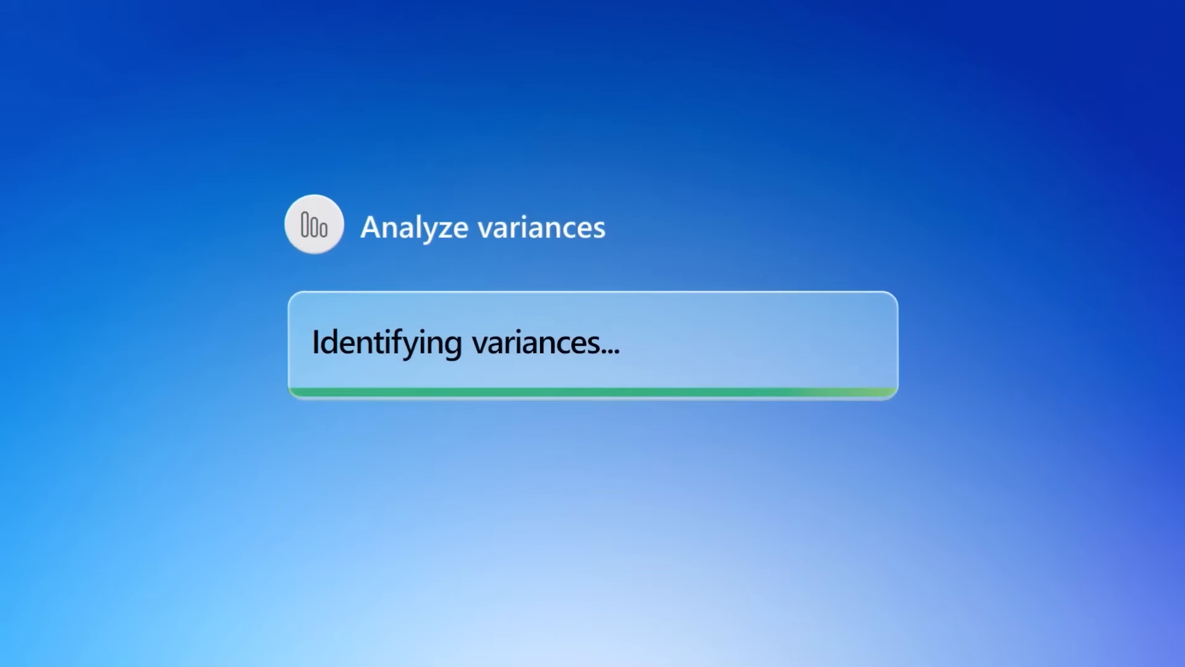